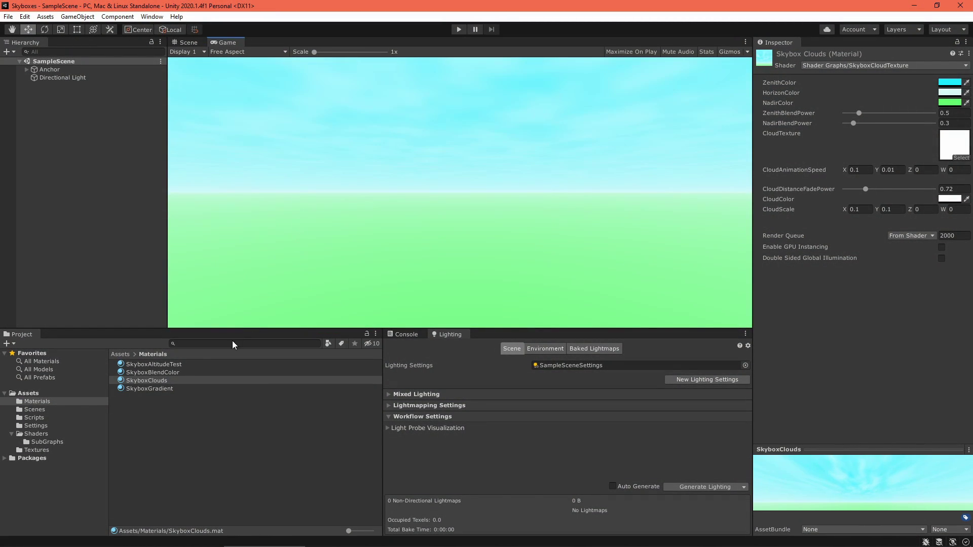
Inspect the UniversalRenderPipelineAsset in Settings and check the Project Settings Graphics page
{"action": "left_click", "coordinate": [38, 393]}
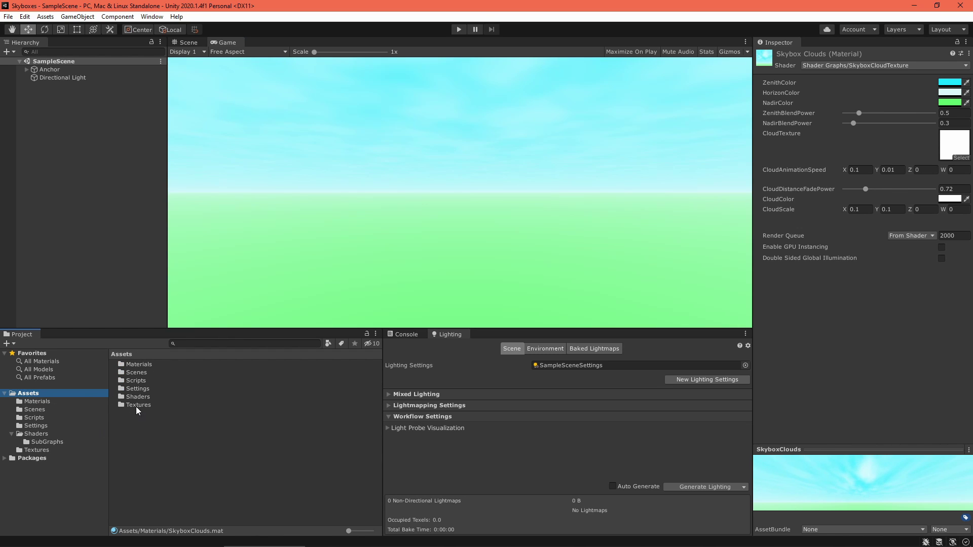
{"action": "double_click", "coordinate": [146, 390]}
{"action": "left_click", "coordinate": [160, 365]}
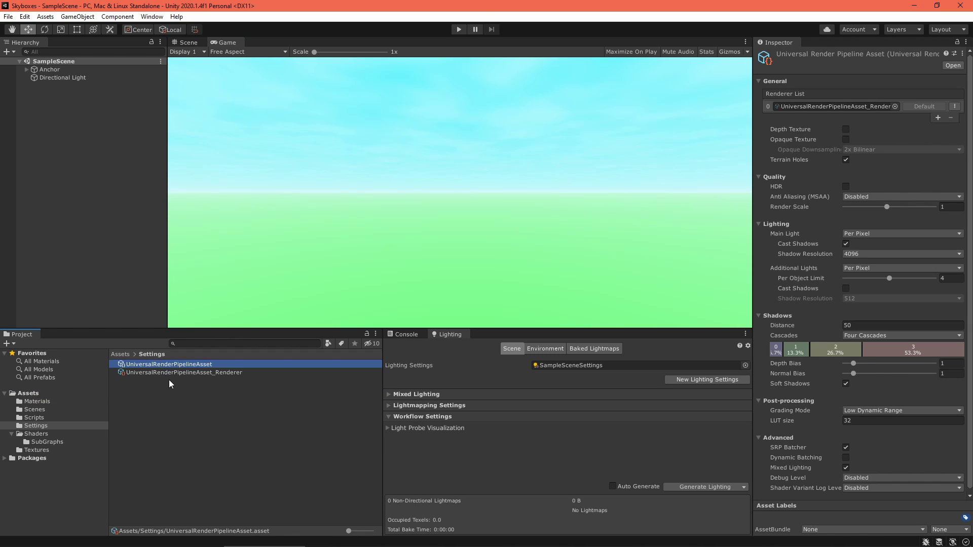
{"action": "left_click", "coordinate": [25, 17]}
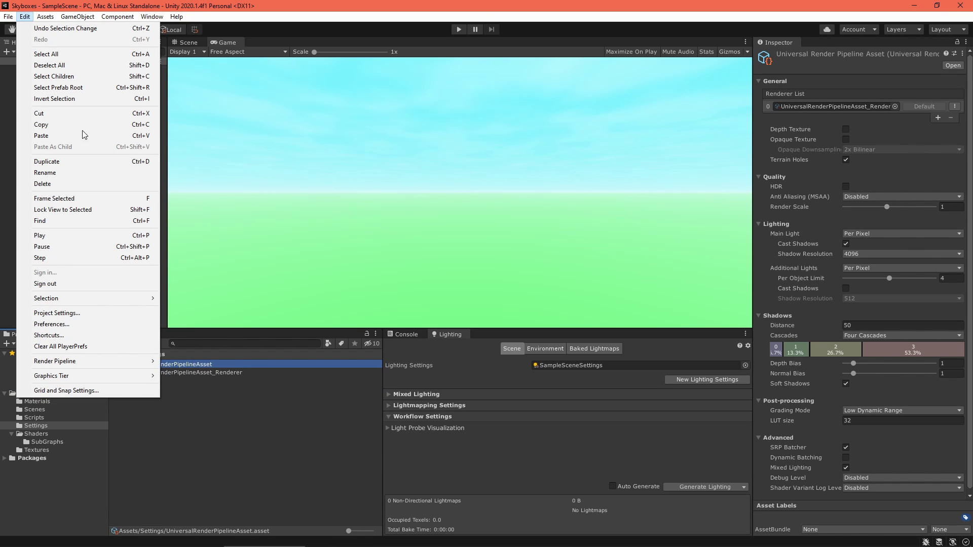
{"action": "left_click", "coordinate": [111, 314]}
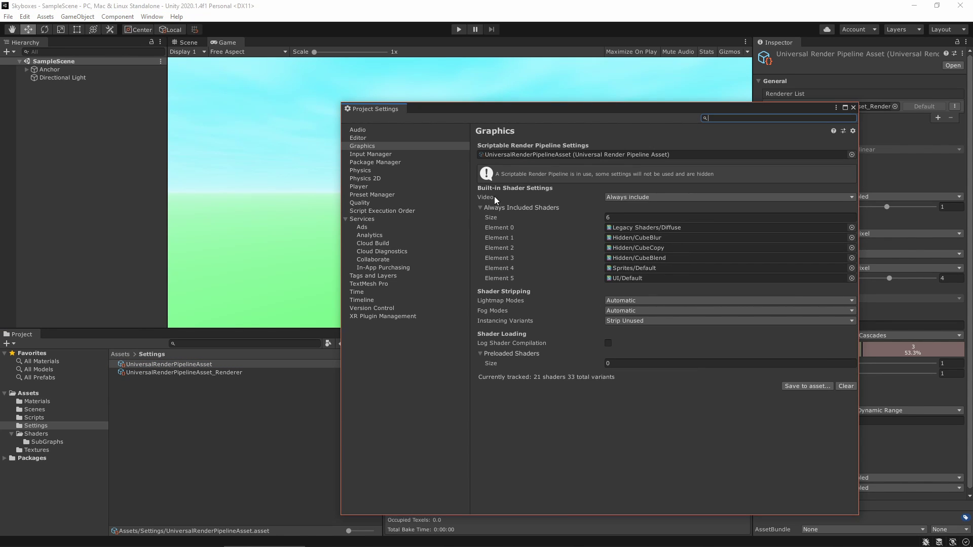
{"action": "left_click", "coordinate": [853, 107]}
Assign SkyboxClouds as the skybox material in Lighting > Environment, then go to the Shaders folder
{"action": "left_click", "coordinate": [56, 402]}
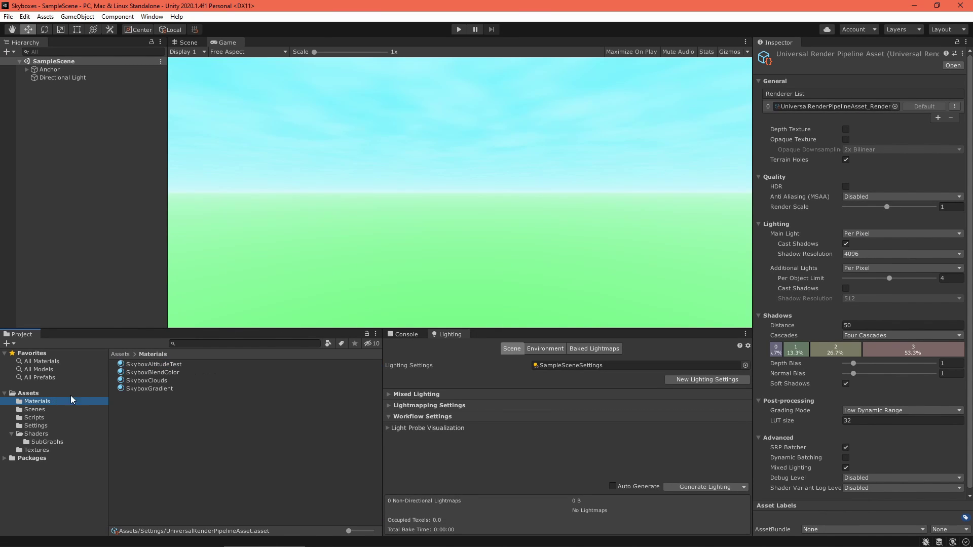
{"action": "left_click", "coordinate": [177, 381]}
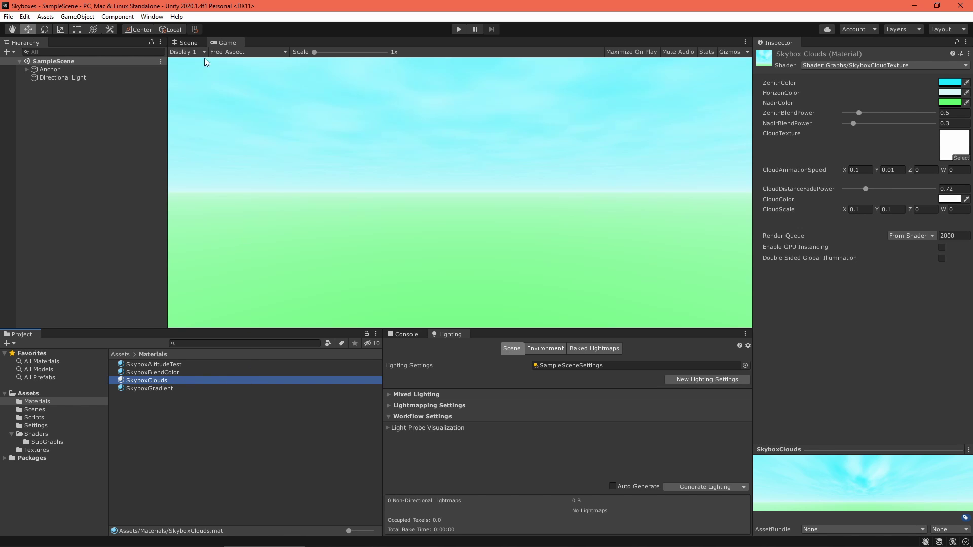
{"action": "left_click", "coordinate": [152, 16]}
{"action": "mouse_move", "coordinate": [207, 153]}
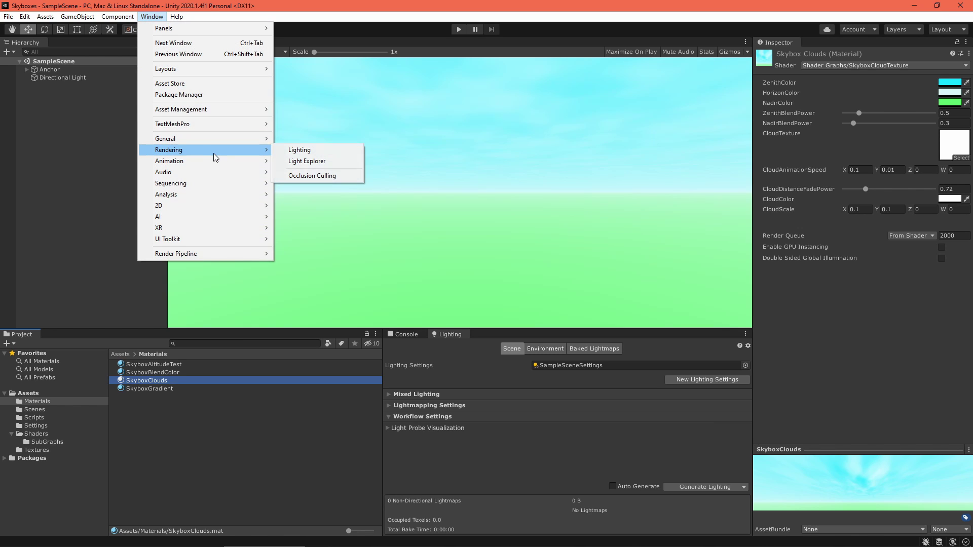
{"action": "left_click", "coordinate": [297, 149]}
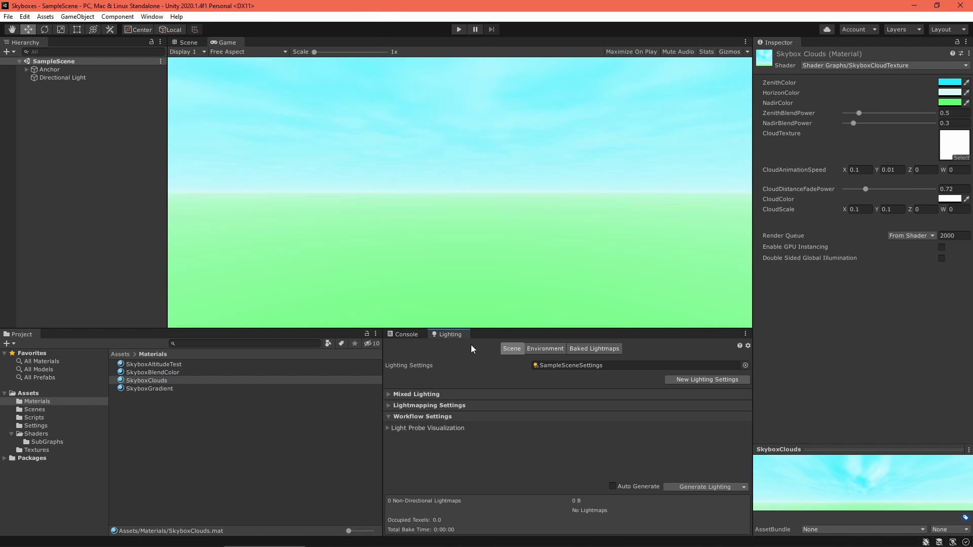
{"action": "left_click", "coordinate": [555, 348]}
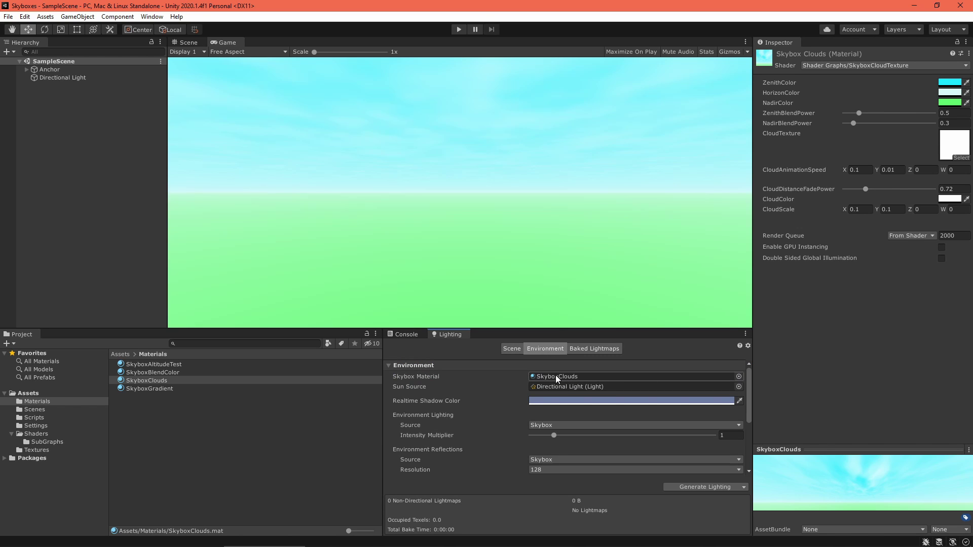
{"action": "left_click_drag", "start_coordinate": [191, 380], "coordinate": [623, 376]}
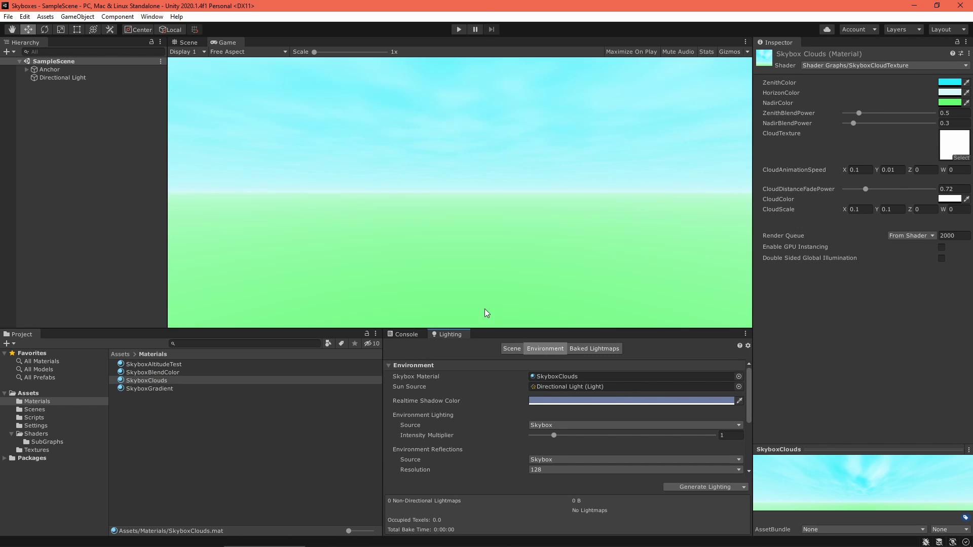
{"action": "left_click", "coordinate": [36, 434]}
{"action": "right_click", "coordinate": [167, 436]}
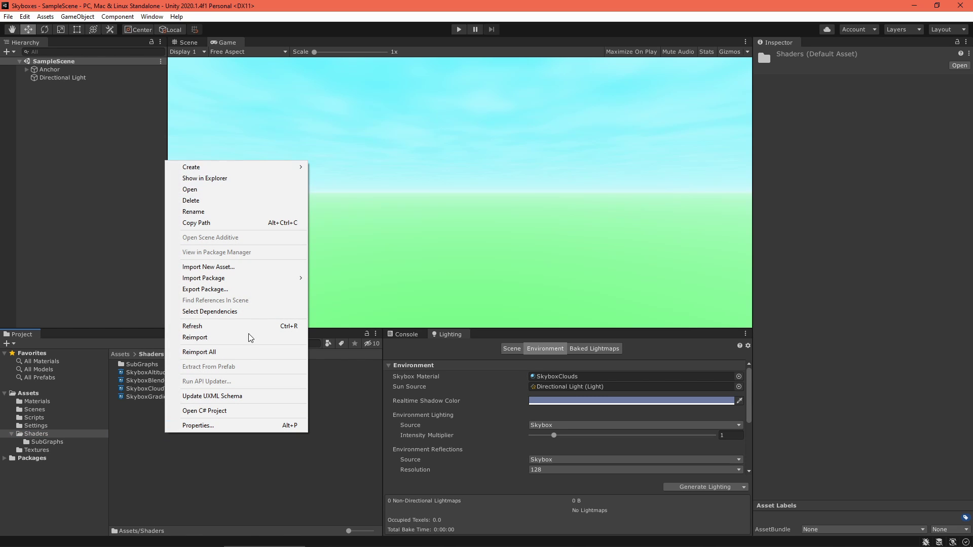
Create an Unlit Graph and review SkyboxAltitudeTest's Position, Normalize, Split and Remap chain into Unlit Master
{"action": "mouse_move", "coordinate": [245, 168]}
{"action": "mouse_move", "coordinate": [385, 130]}
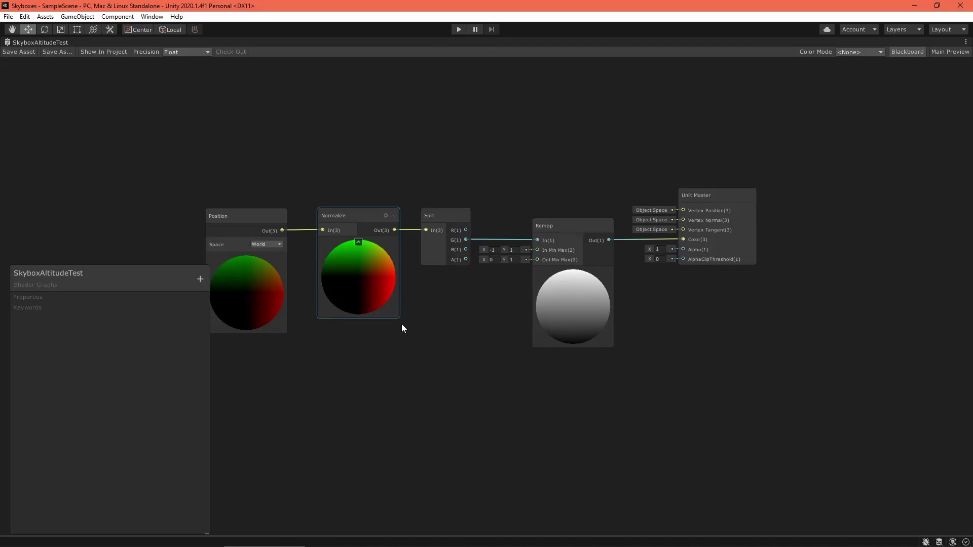
{"action": "middle_click_drag", "start_coordinate": [449, 355], "coordinate": [455, 358]}
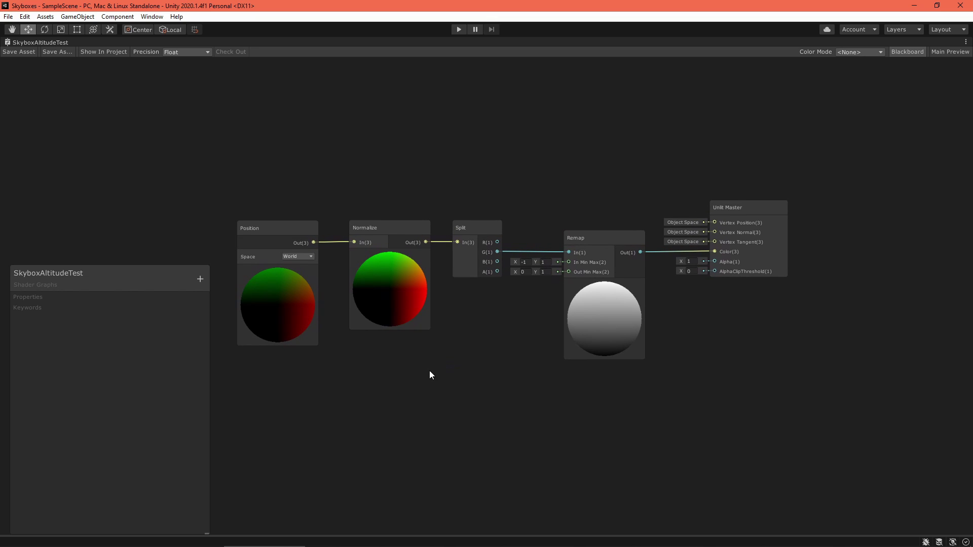
{"action": "middle_click_drag", "start_coordinate": [460, 386], "coordinate": [461, 361]}
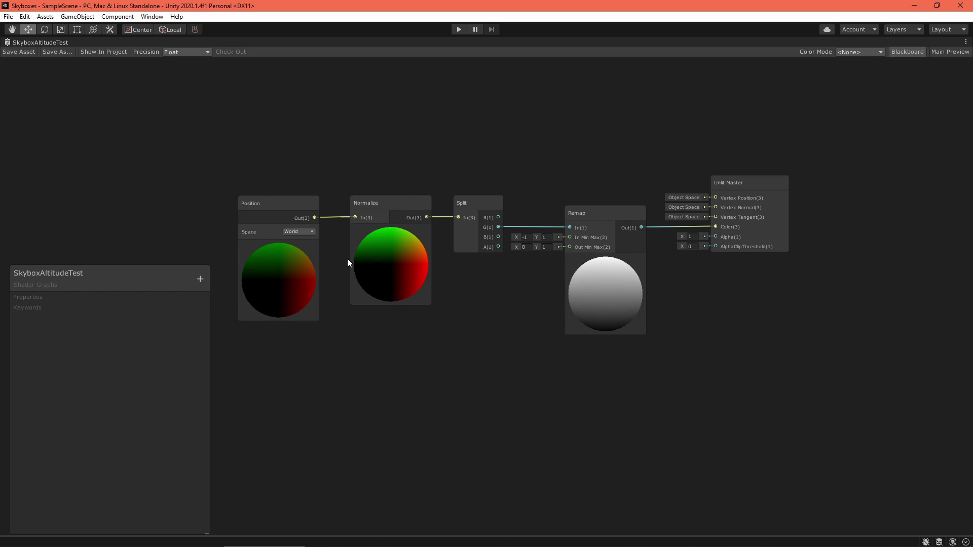
{"action": "middle_click_drag", "start_coordinate": [494, 305], "coordinate": [432, 315]}
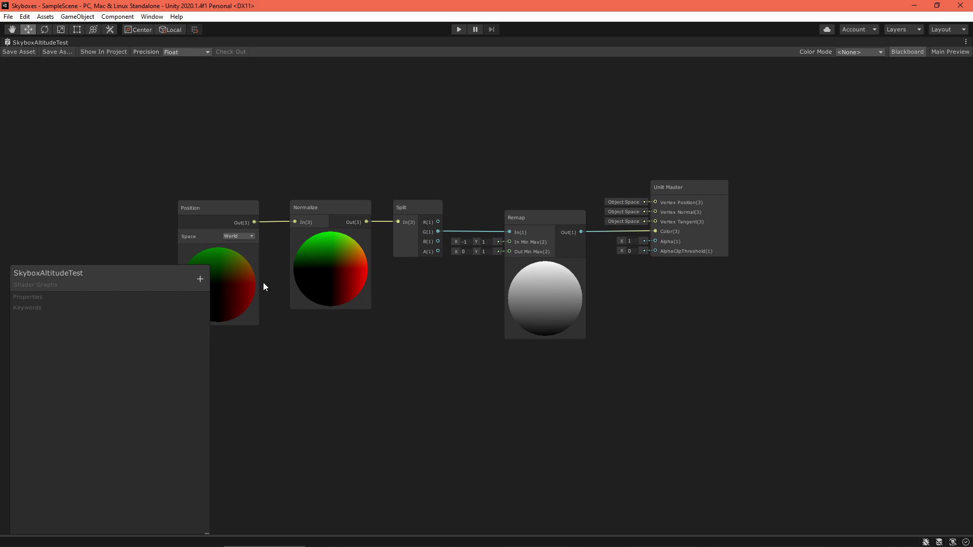
{"action": "middle_click_drag", "start_coordinate": [269, 193], "coordinate": [320, 196]}
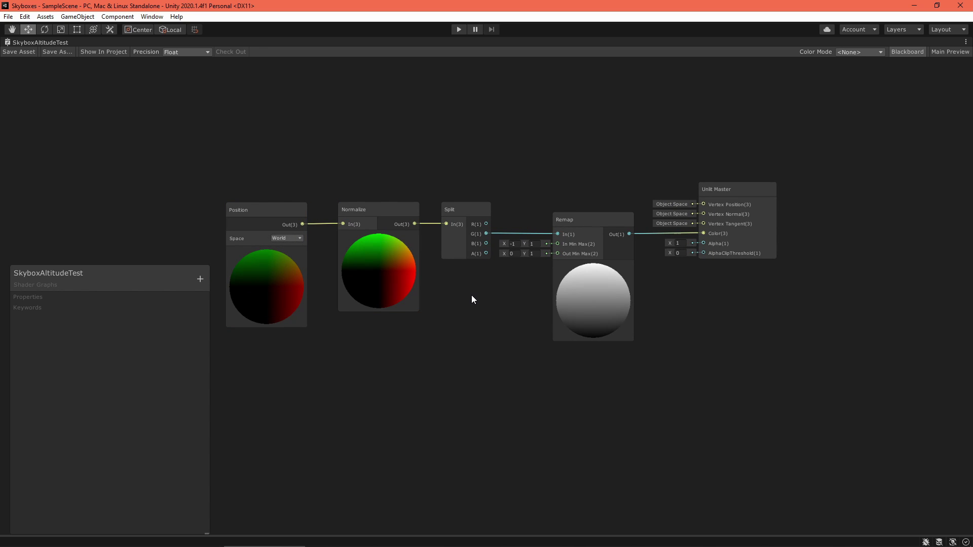
{"action": "middle_click_drag", "start_coordinate": [478, 272], "coordinate": [380, 309]}
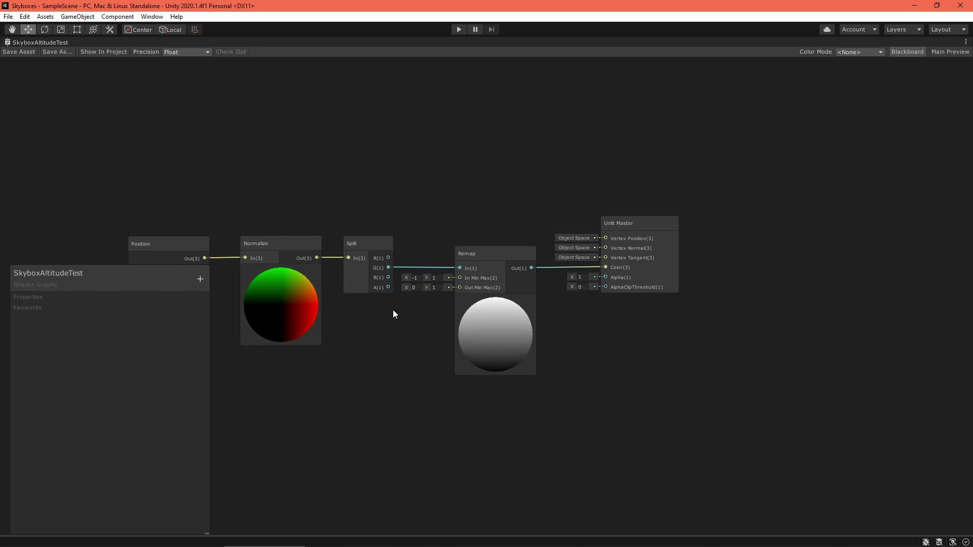
{"action": "scroll", "coordinate": [401, 325], "scroll_direction": "up", "scroll_amount": 1}
{"action": "scroll", "coordinate": [543, 354], "scroll_direction": "up", "scroll_amount": 1}
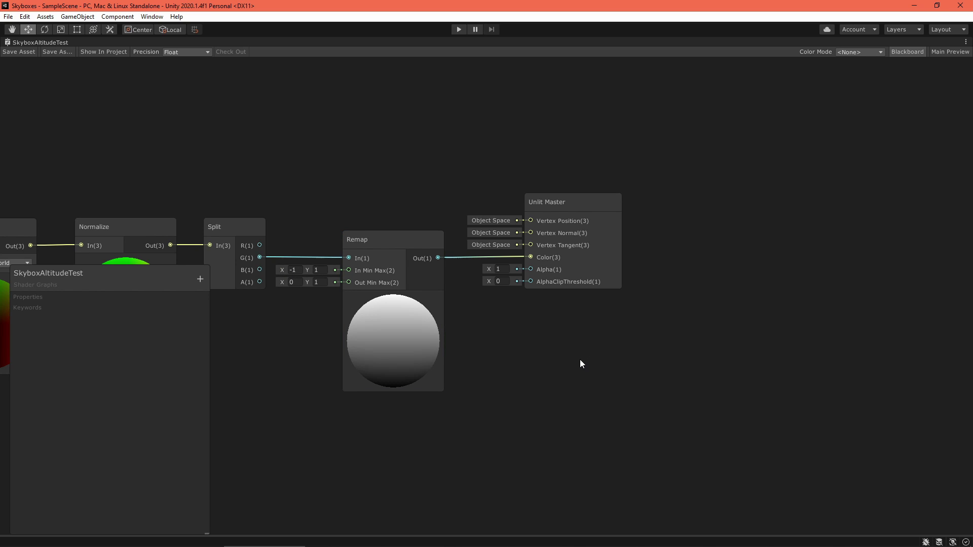
{"action": "middle_click_drag", "start_coordinate": [582, 363], "coordinate": [539, 370]}
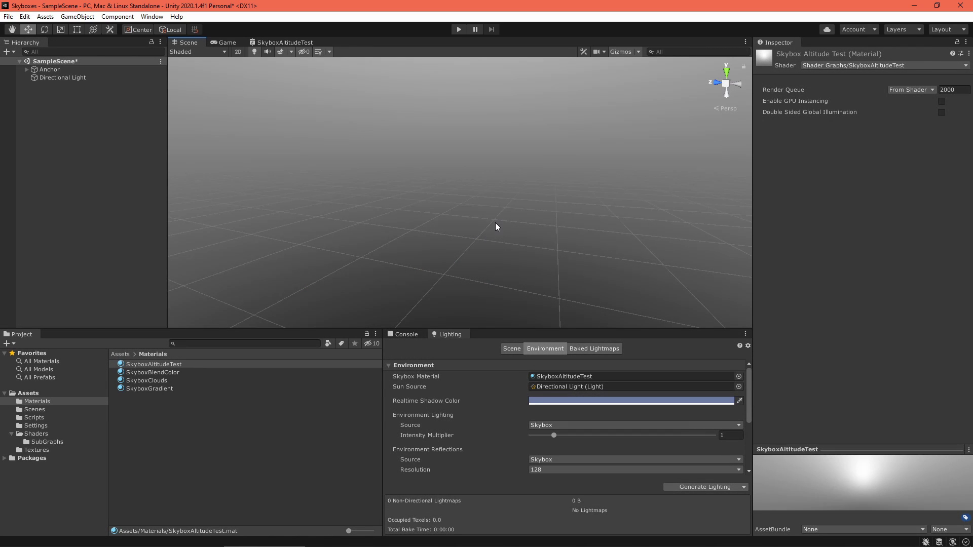
Tilt the scene toward the sky and expand the SkyboxGradient graph's Color gradient property
{"action": "right_click_drag", "start_coordinate": [495, 223], "coordinate": [568, 233]}
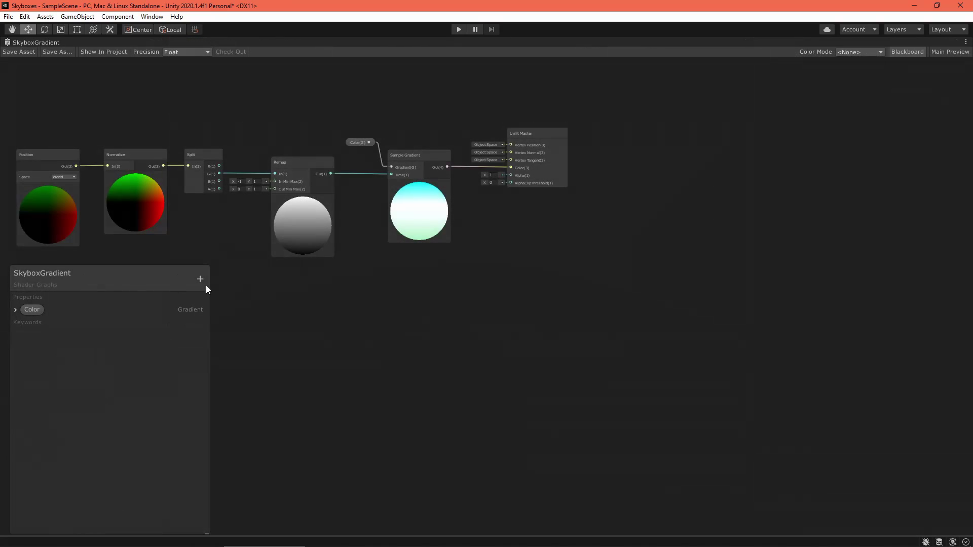
{"action": "left_click_drag", "start_coordinate": [85, 277], "coordinate": [112, 96]}
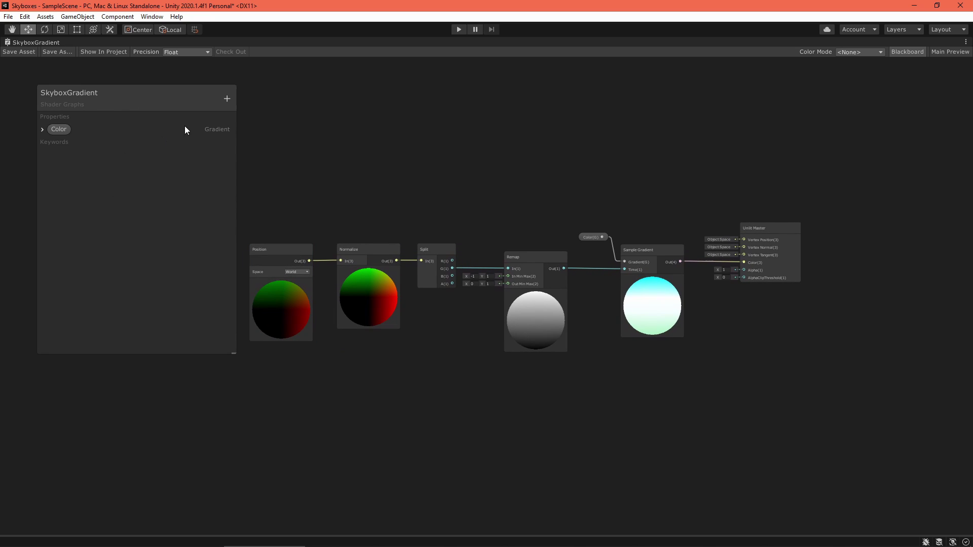
{"action": "left_click", "coordinate": [43, 130]}
{"action": "left_click_drag", "start_coordinate": [102, 94], "coordinate": [92, 93]}
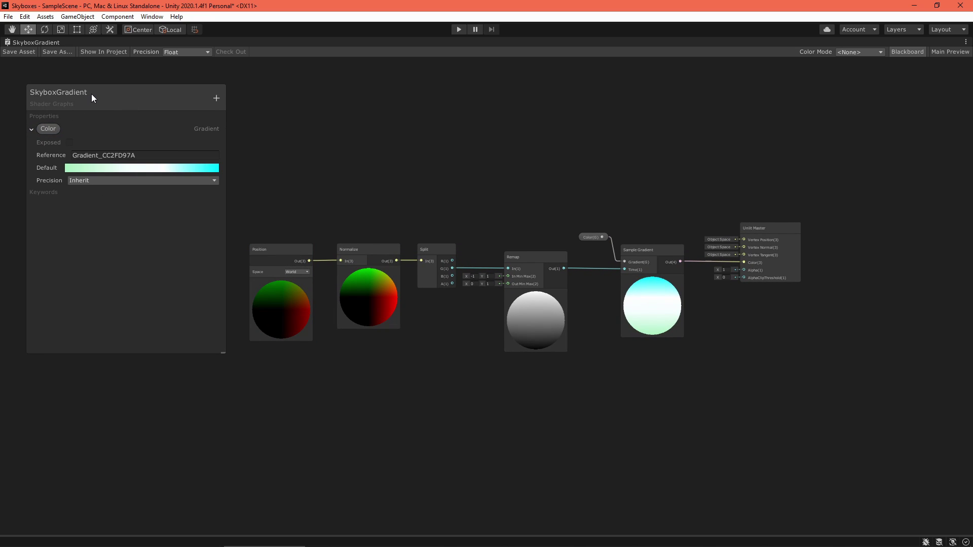
Edit the Color property's light green-to-cyan default gradient and pan to the graph nodes
{"action": "left_click", "coordinate": [103, 168]}
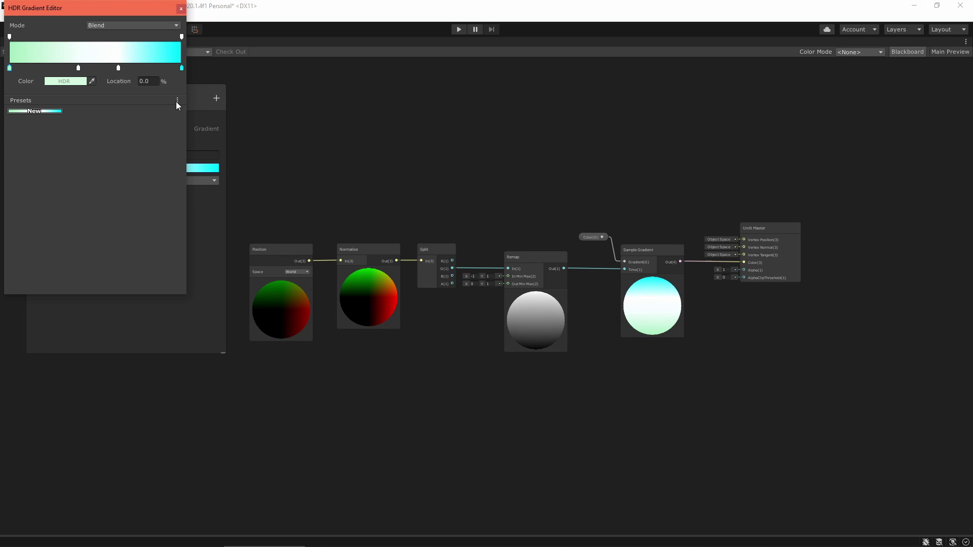
{"action": "left_click_drag", "start_coordinate": [81, 15], "coordinate": [339, 117]}
{"action": "middle_click_drag", "start_coordinate": [649, 253], "coordinate": [561, 236]}
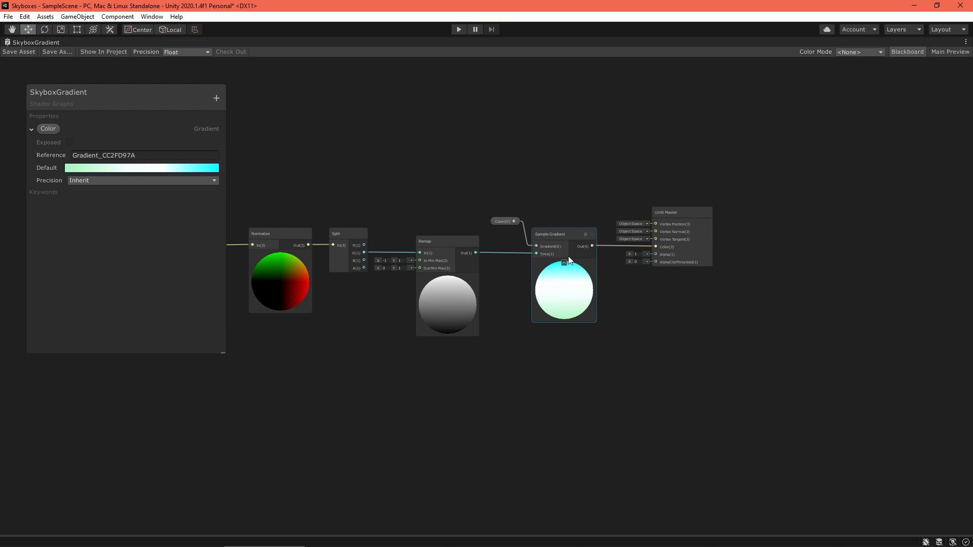
{"action": "middle_click_drag", "start_coordinate": [622, 290], "coordinate": [575, 295]}
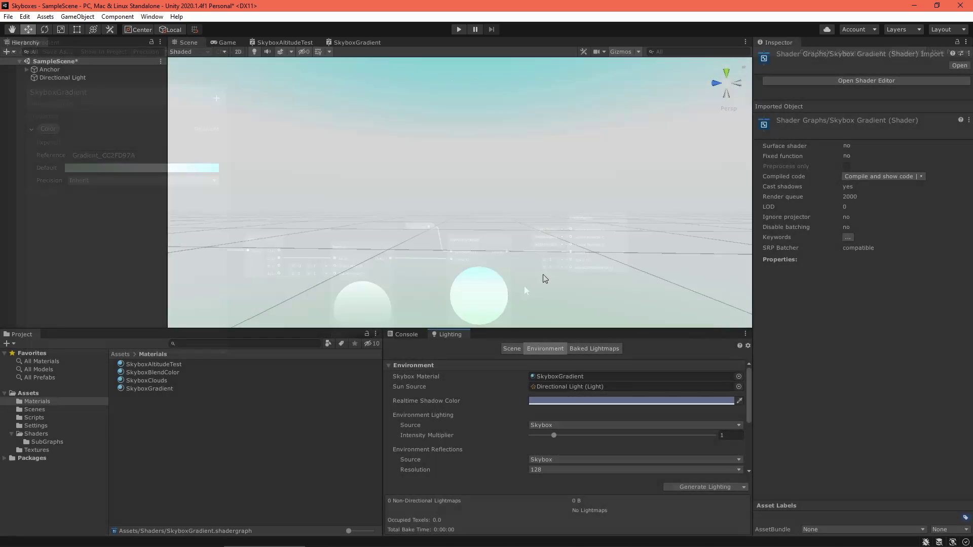
Tilt the scene camera up at the cyan-to-green sky and select the SkyboxGradient material
{"action": "middle_click_drag", "start_coordinate": [524, 285], "coordinate": [556, 181]}
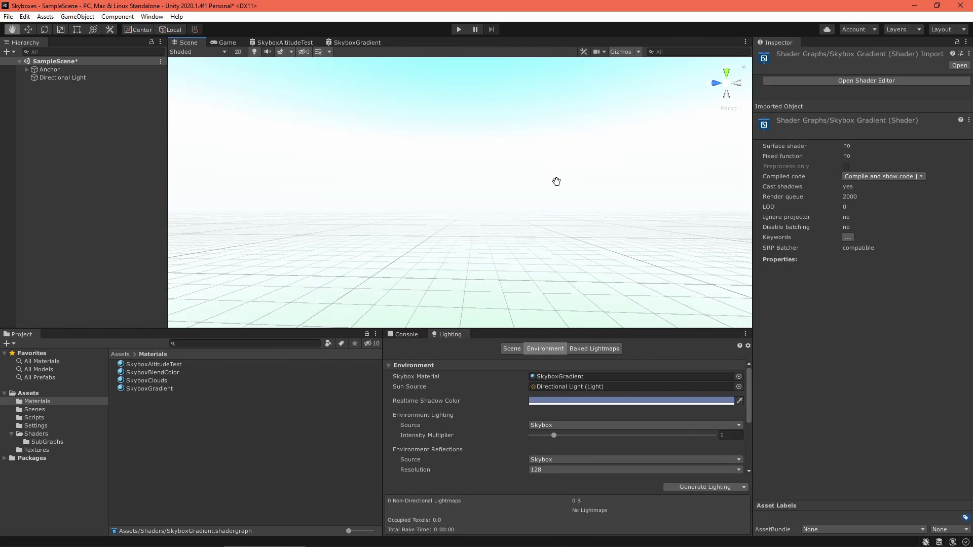
{"action": "right_click_drag", "start_coordinate": [562, 218], "coordinate": [579, 200]}
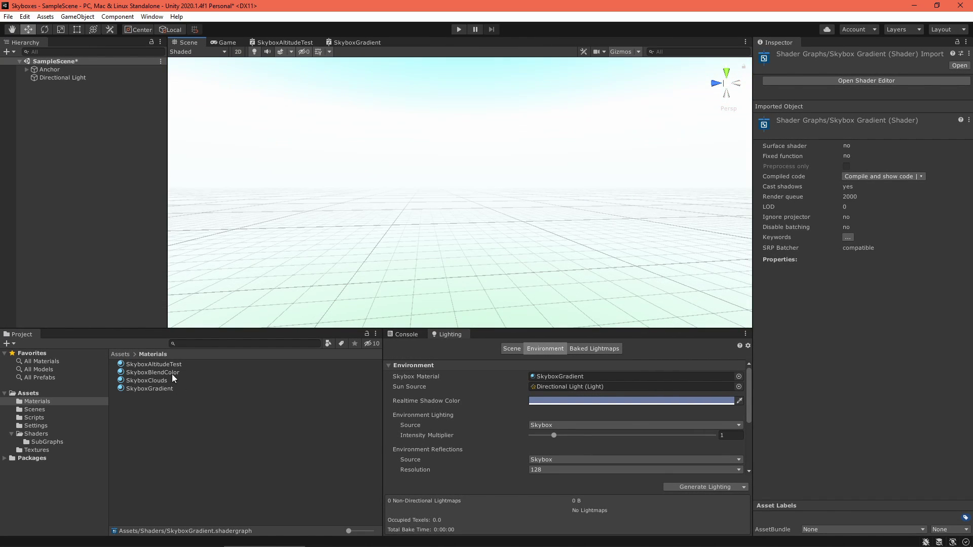
{"action": "left_click", "coordinate": [150, 388]}
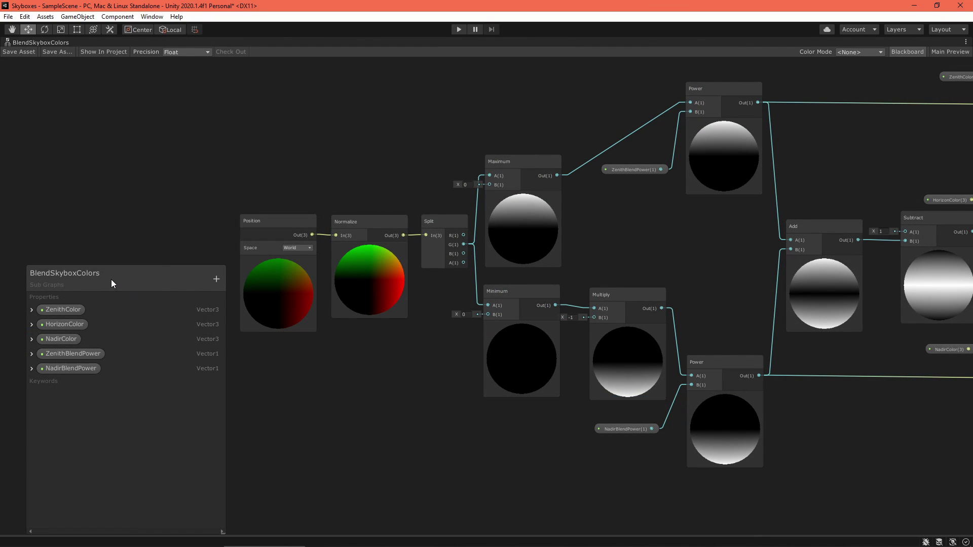
Move the Blackboard aside and pan to the colour Multiply/Add and Position, Normalize, Split nodes
{"action": "left_click_drag", "start_coordinate": [111, 279], "coordinate": [93, 76]}
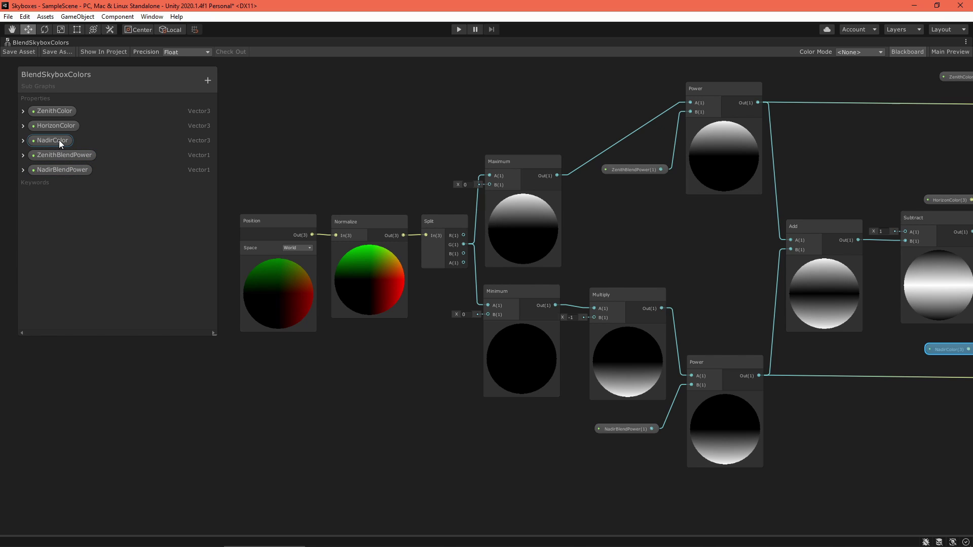
{"action": "middle_click_drag", "start_coordinate": [339, 160], "coordinate": [318, 135]}
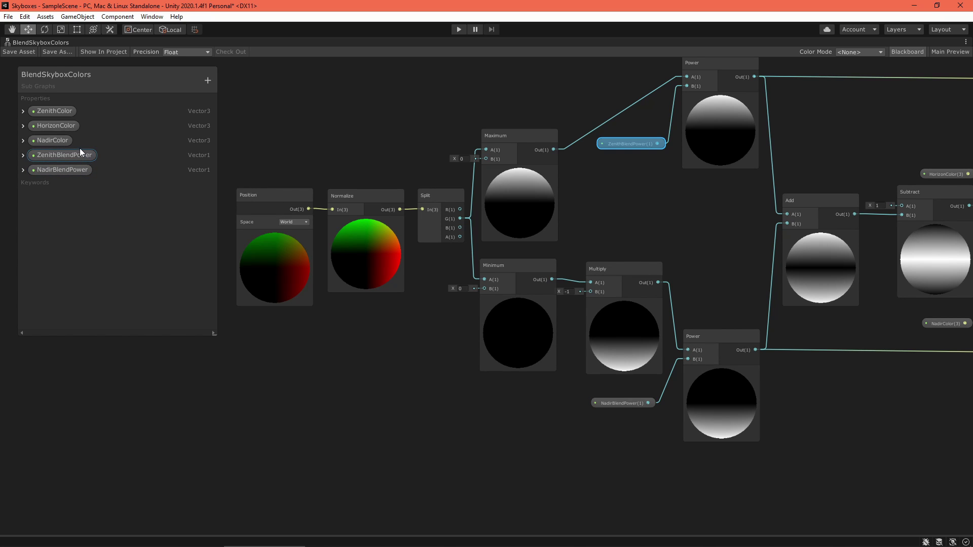
{"action": "middle_click_drag", "start_coordinate": [400, 320], "coordinate": [201, 351]}
{"action": "middle_click_drag", "start_coordinate": [515, 239], "coordinate": [505, 285]}
{"action": "middle_click_drag", "start_coordinate": [436, 235], "coordinate": [567, 230]}
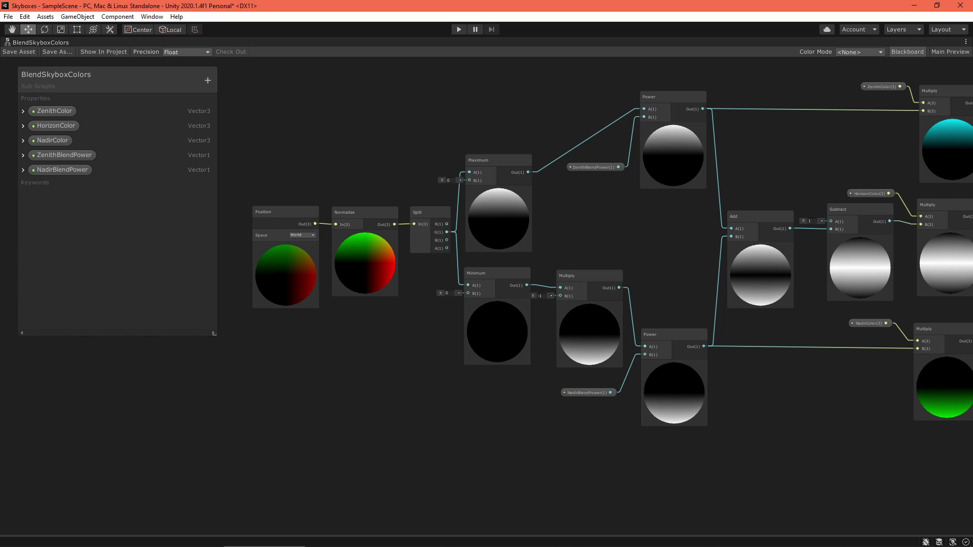
{"action": "scroll", "coordinate": [289, 421], "scroll_direction": "up", "scroll_amount": 3}
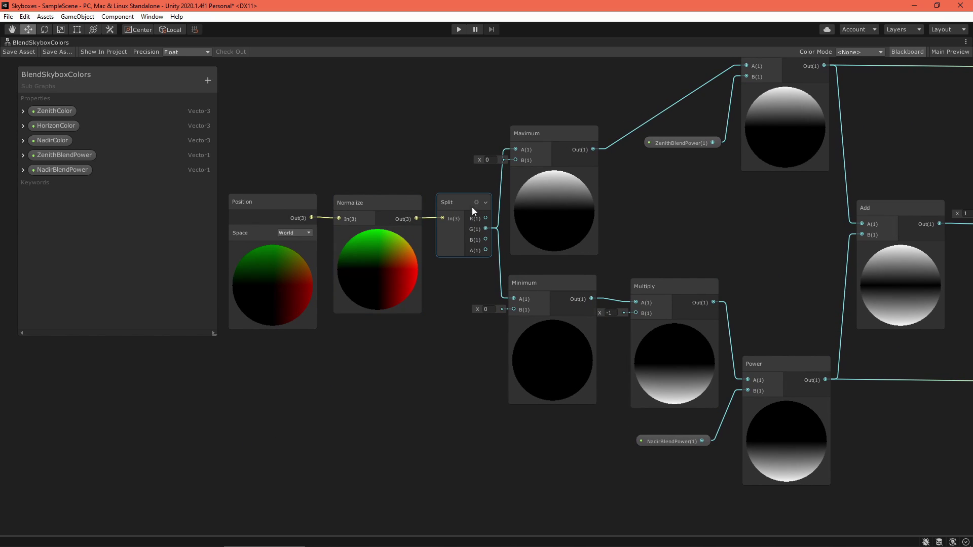
Zoom and pan around the BlendSkyboxColors graph to review the Split and colour-weighting nodes
{"action": "middle_click_drag", "start_coordinate": [463, 284], "coordinate": [368, 327]}
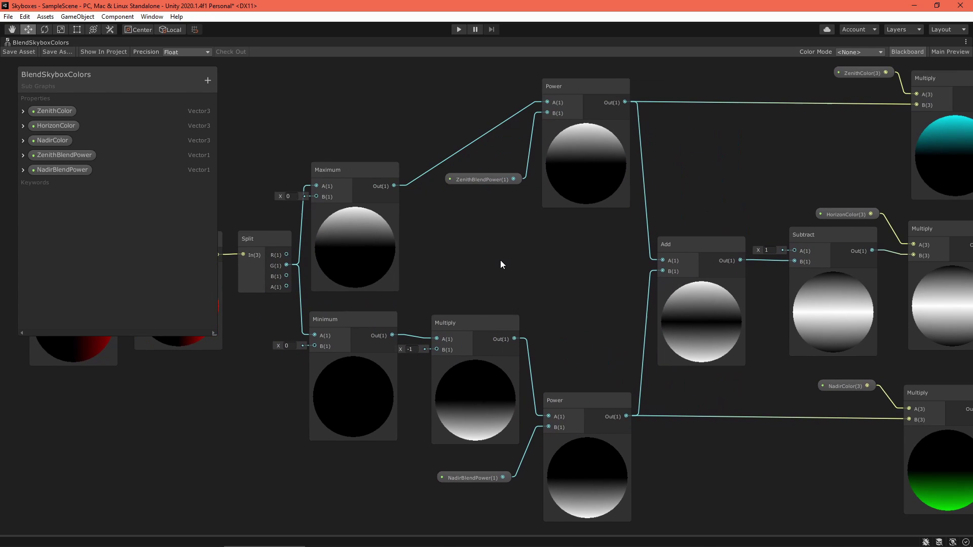
{"action": "scroll", "coordinate": [500, 265], "scroll_direction": "down", "scroll_amount": 2}
{"action": "scroll", "coordinate": [664, 408], "scroll_direction": "down", "scroll_amount": 1}
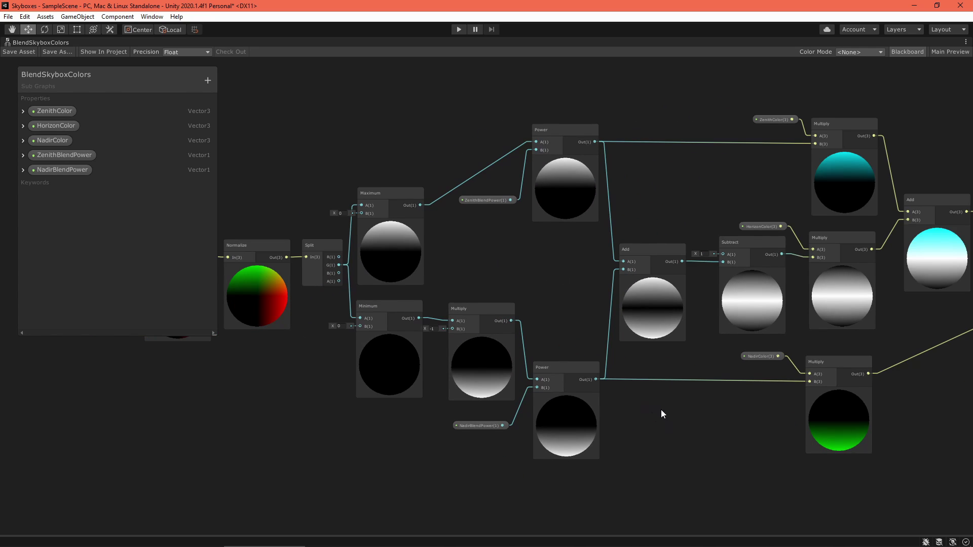
{"action": "middle_click_drag", "start_coordinate": [664, 408], "coordinate": [526, 298]}
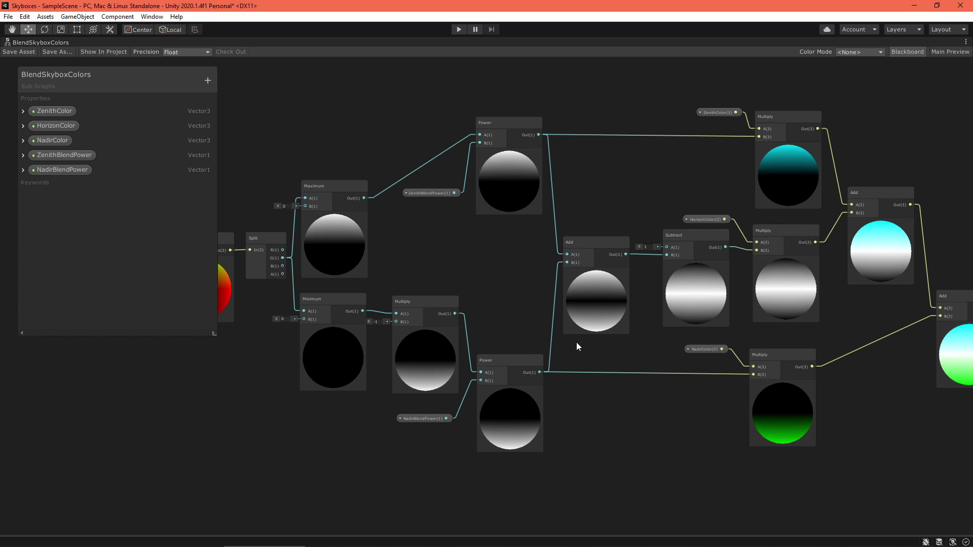
{"action": "scroll", "coordinate": [416, 281], "scroll_direction": "up", "scroll_amount": 1}
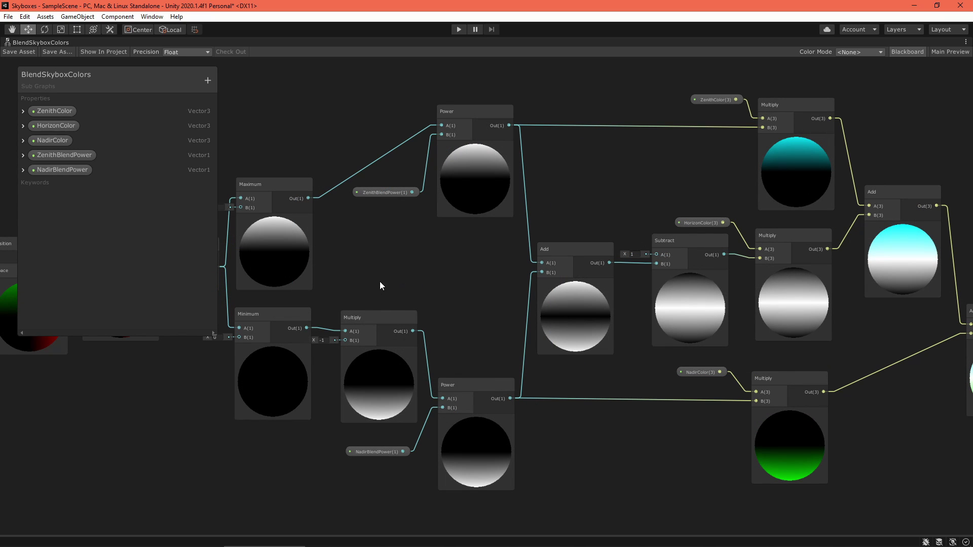
{"action": "scroll", "coordinate": [437, 288], "scroll_direction": "down", "scroll_amount": 1}
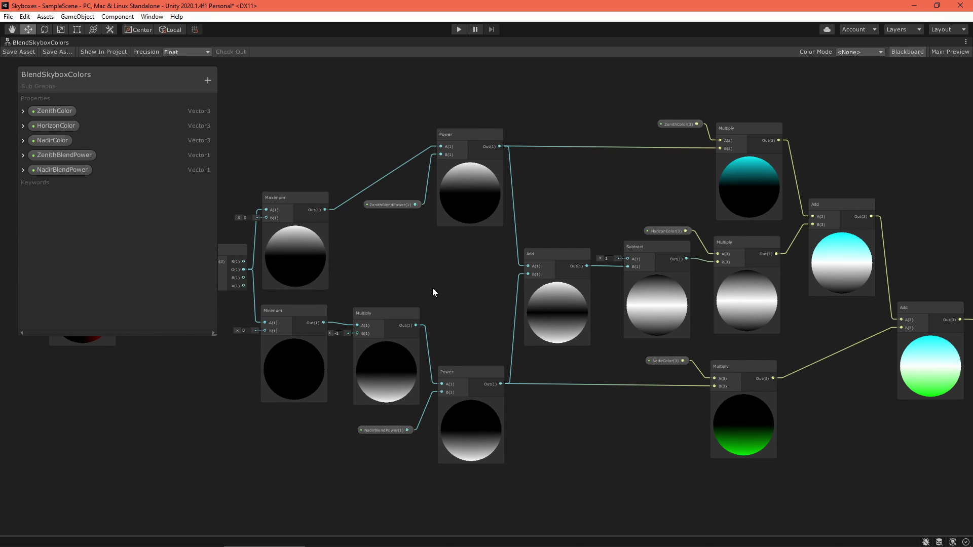
{"action": "middle_click_drag", "start_coordinate": [446, 322], "coordinate": [446, 329]}
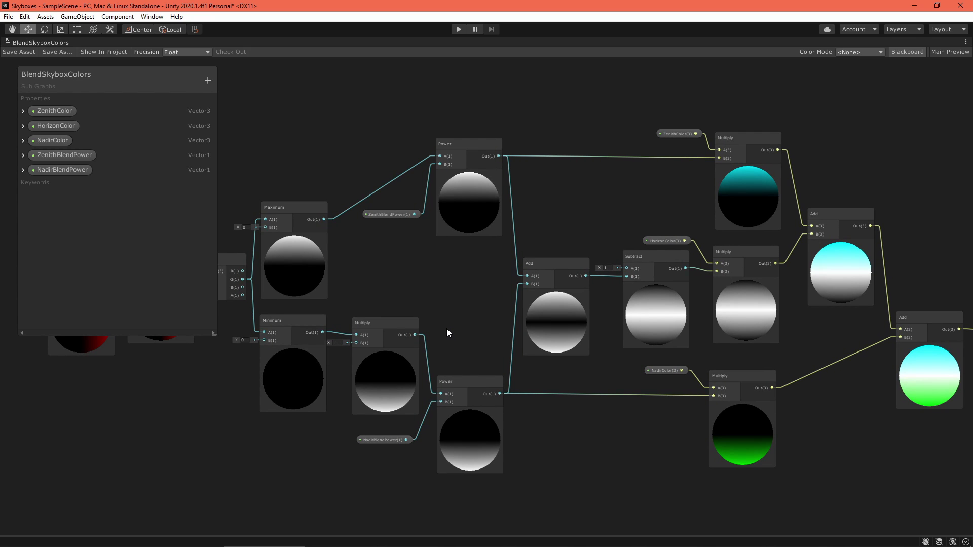
{"action": "middle_click_drag", "start_coordinate": [459, 335], "coordinate": [536, 313]}
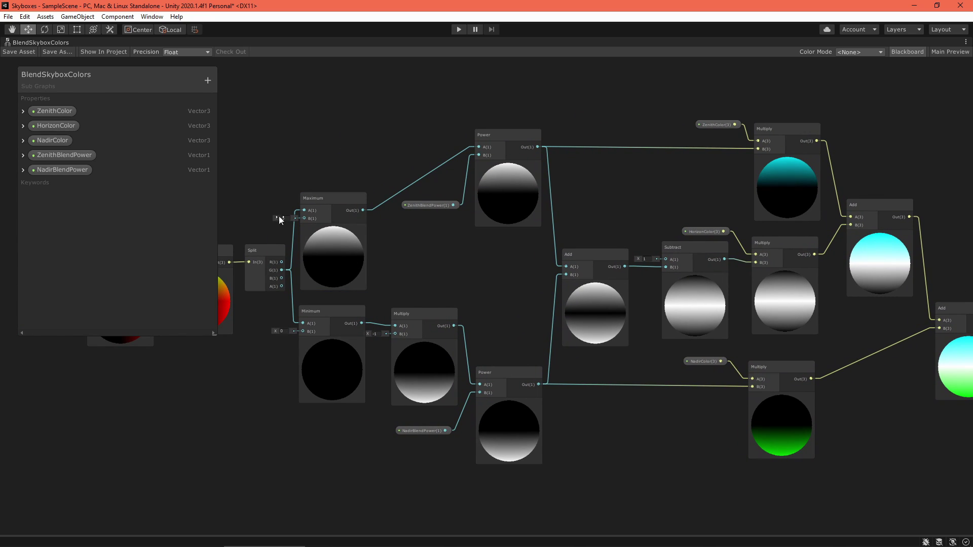
{"action": "middle_click_drag", "start_coordinate": [275, 226], "coordinate": [306, 177]}
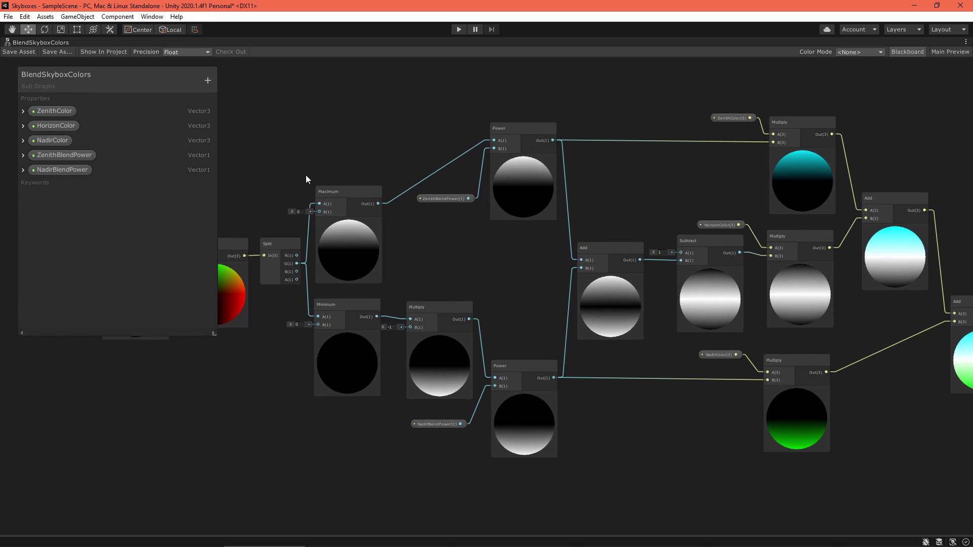
Set HorizonColor's default Y to 0, giving a magenta horizon preview
{"action": "left_click", "coordinate": [23, 170]}
{"action": "left_click", "coordinate": [23, 126]}
{"action": "type", "text": "0"}
{"action": "key", "text": "Return"}
{"action": "middle_click_drag", "start_coordinate": [597, 283], "coordinate": [424, 240]}
Set ZenithBlendPower's default value to 4
{"action": "left_click", "coordinate": [100, 210]}
{"action": "middle_click_drag", "start_coordinate": [679, 383], "coordinate": [636, 380]}
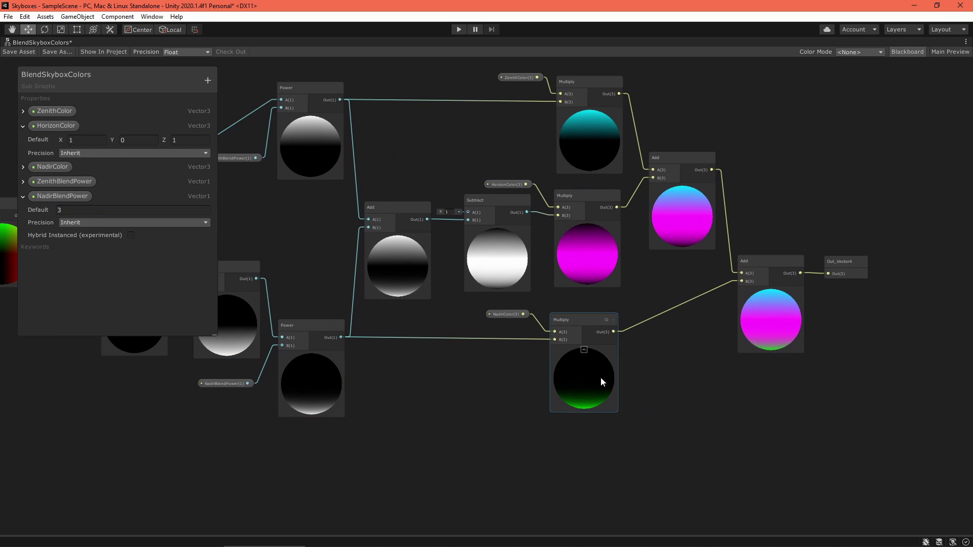
{"action": "left_click", "coordinate": [23, 181]}
{"action": "left_click", "coordinate": [102, 196]}
{"action": "type", "text": "4"}
{"action": "key", "text": "Return"}
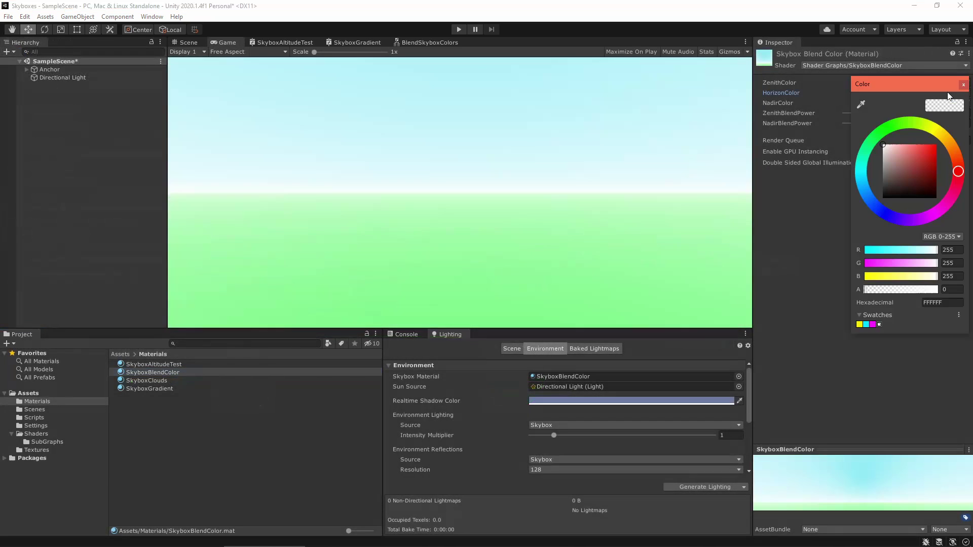
Try a red colour on the skybox material, then revert it to white FFFFFF
{"action": "left_click", "coordinate": [939, 169]}
{"action": "key", "text": "ctrl+z"}
{"action": "left_click", "coordinate": [962, 89]}
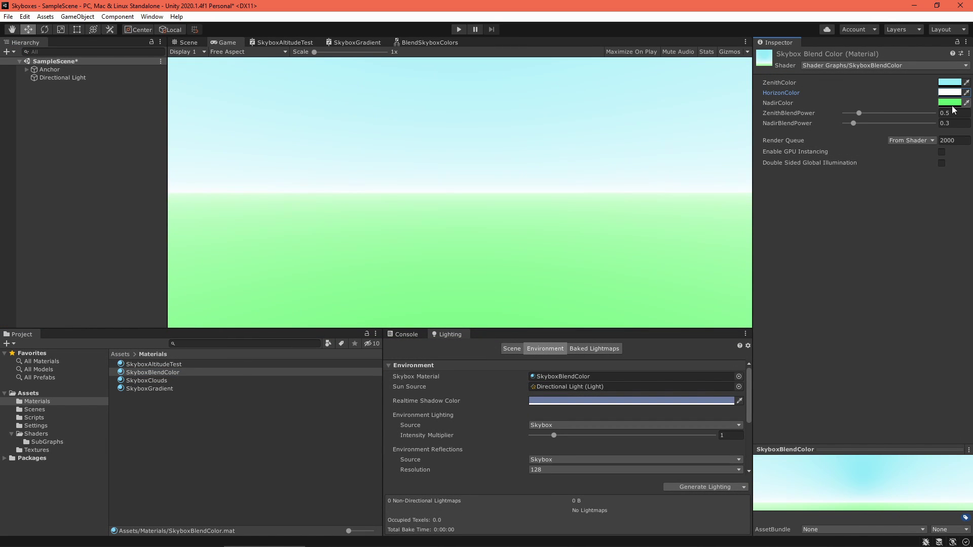
Lower ZenithBlendPower to 0.01, view the Clouds.png texture, and open the CloudTexture sub graph
{"action": "mouse_move", "coordinate": [860, 114]}
{"action": "left_mouse_down"}
{"action": "mouse_move", "coordinate": [919, 115]}
{"action": "mouse_move", "coordinate": [837, 117]}
{"action": "mouse_move", "coordinate": [876, 123]}
{"action": "mouse_move", "coordinate": [854, 126]}
{"action": "left_mouse_up"}
{"action": "key", "text": "alt+Tab"}
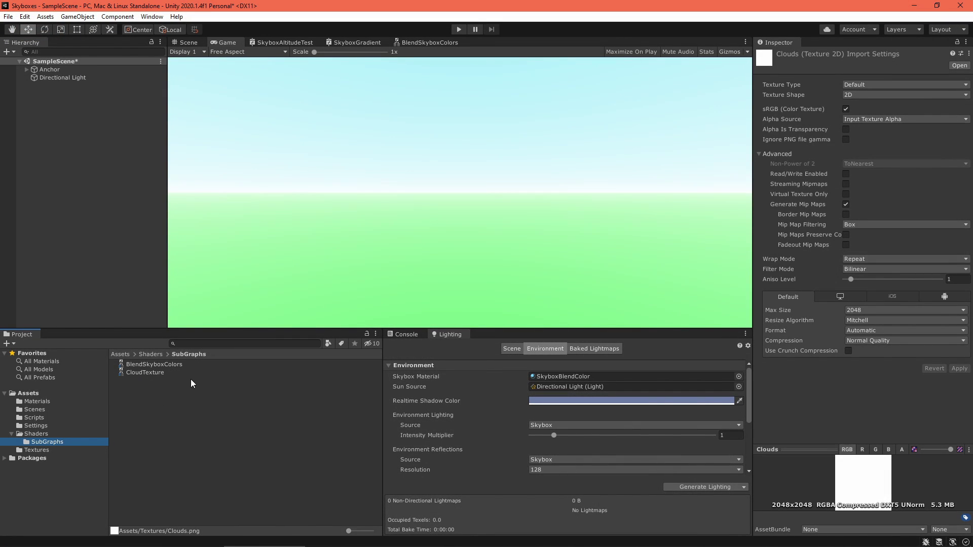
{"action": "double_click", "coordinate": [147, 373]}
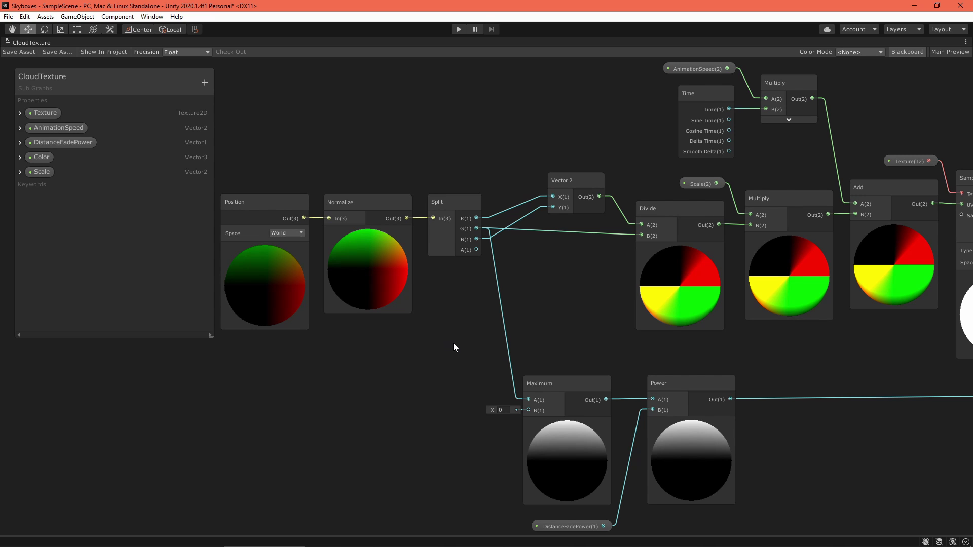
{"action": "mouse_move", "coordinate": [427, 383]}
{"action": "middle_mouse_down"}
{"action": "mouse_move", "coordinate": [469, 352]}
{"action": "mouse_move", "coordinate": [438, 380]}
{"action": "middle_mouse_up"}
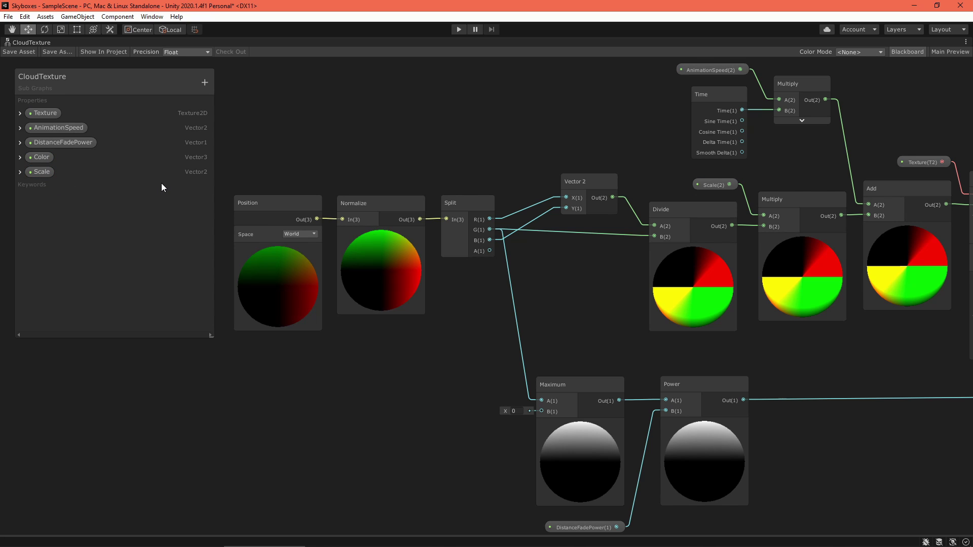
{"action": "mouse_move", "coordinate": [461, 153]}
{"action": "middle_mouse_down"}
{"action": "mouse_move", "coordinate": [452, 148]}
{"action": "mouse_move", "coordinate": [461, 148]}
{"action": "middle_mouse_up"}
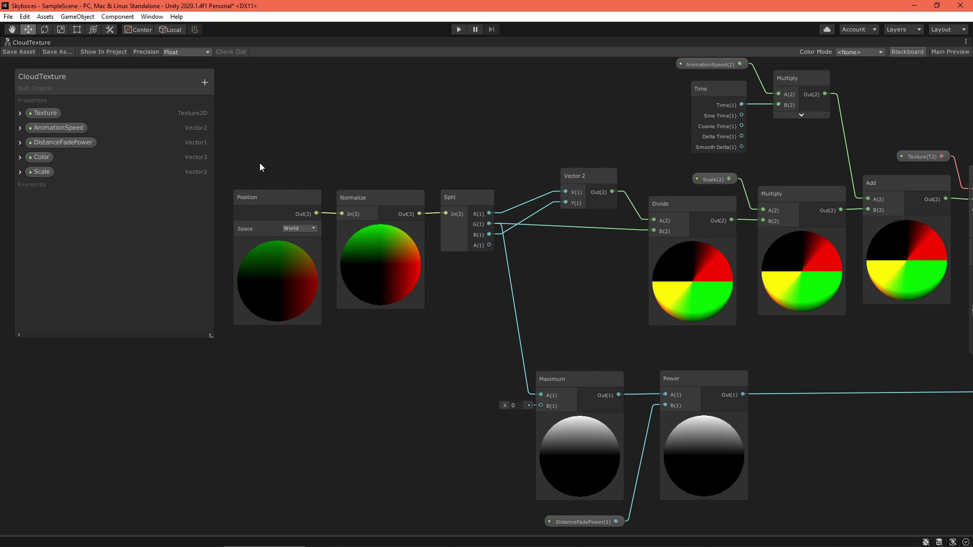
{"action": "left_click_drag", "start_coordinate": [467, 316], "coordinate": [468, 317]}
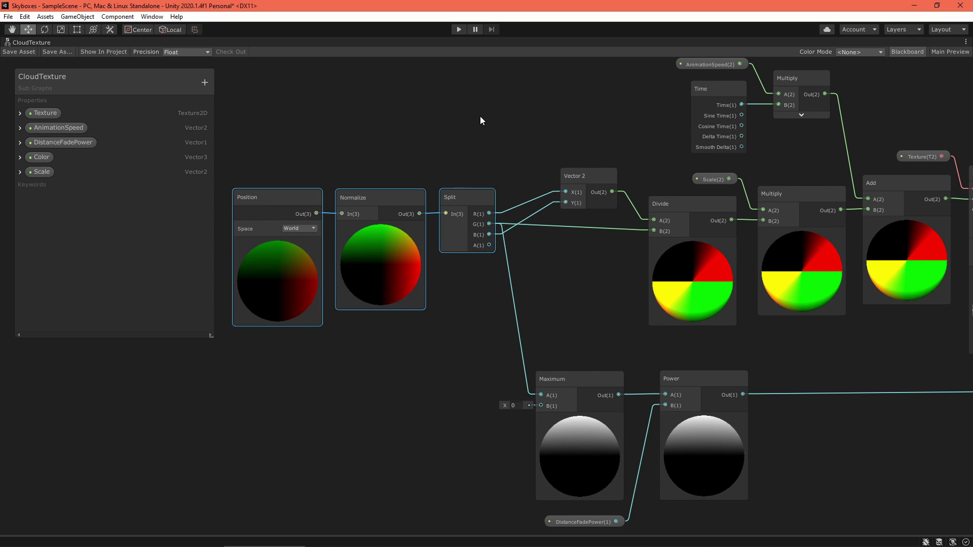
{"action": "left_click", "coordinate": [488, 112]}
{"action": "middle_click_drag", "start_coordinate": [515, 114], "coordinate": [366, 165]}
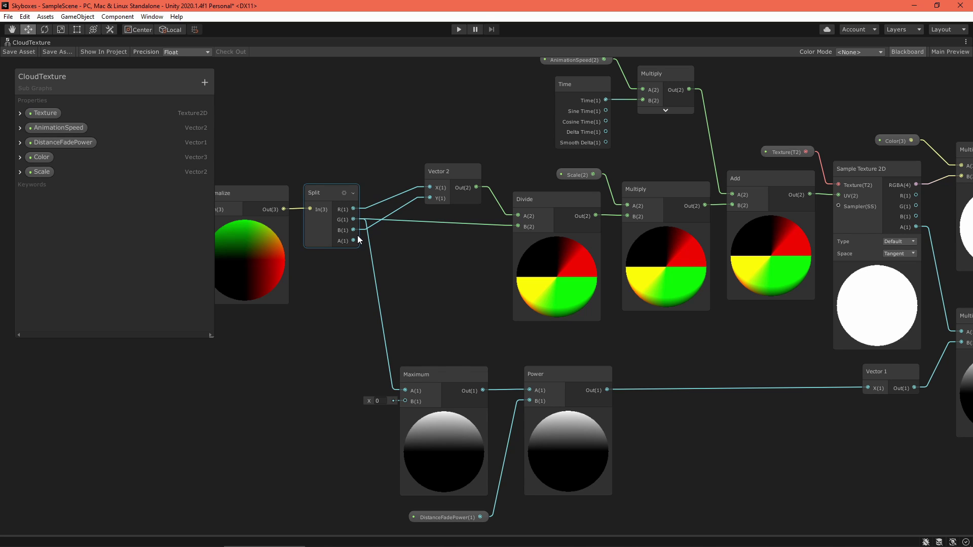
{"action": "middle_click_drag", "start_coordinate": [471, 257], "coordinate": [450, 256]}
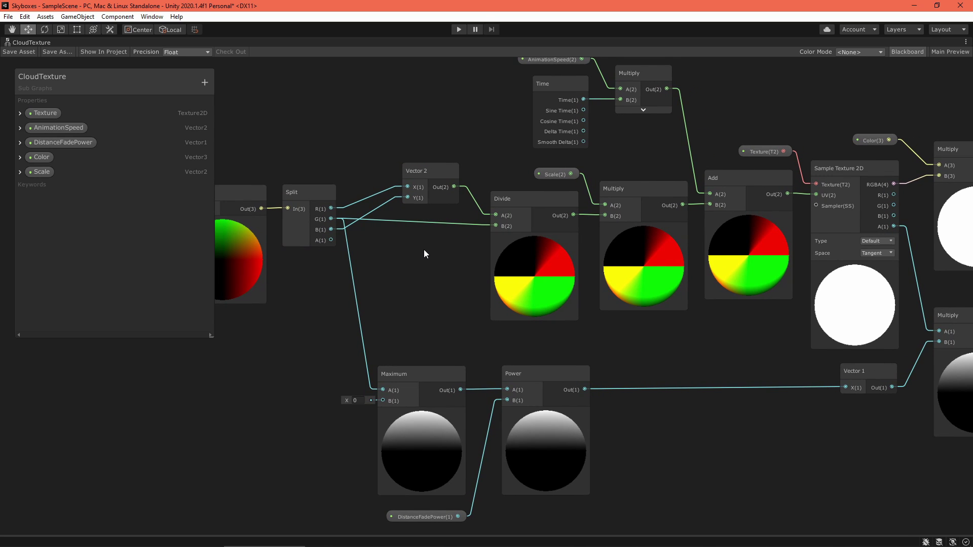
{"action": "middle_click_drag", "start_coordinate": [454, 267], "coordinate": [395, 243]}
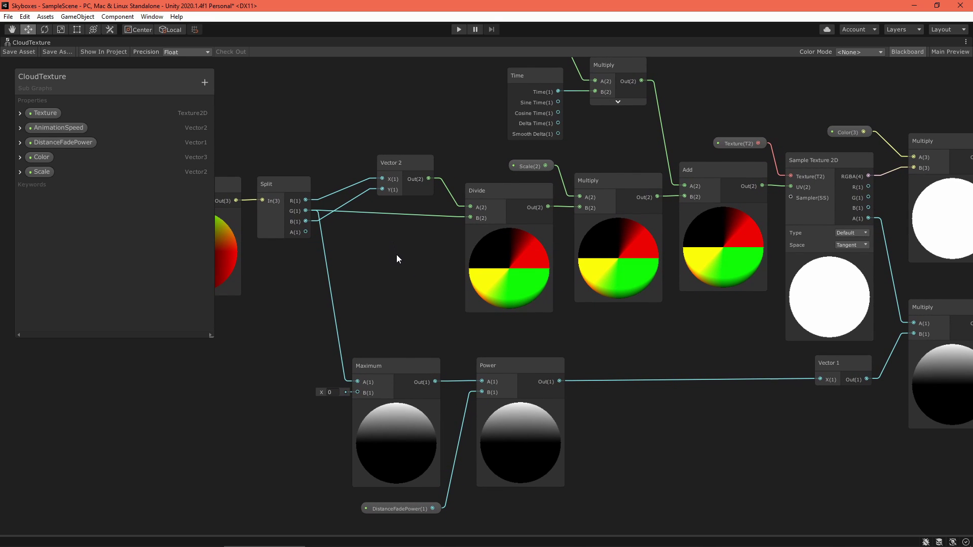
{"action": "middle_click_drag", "start_coordinate": [457, 259], "coordinate": [354, 277]}
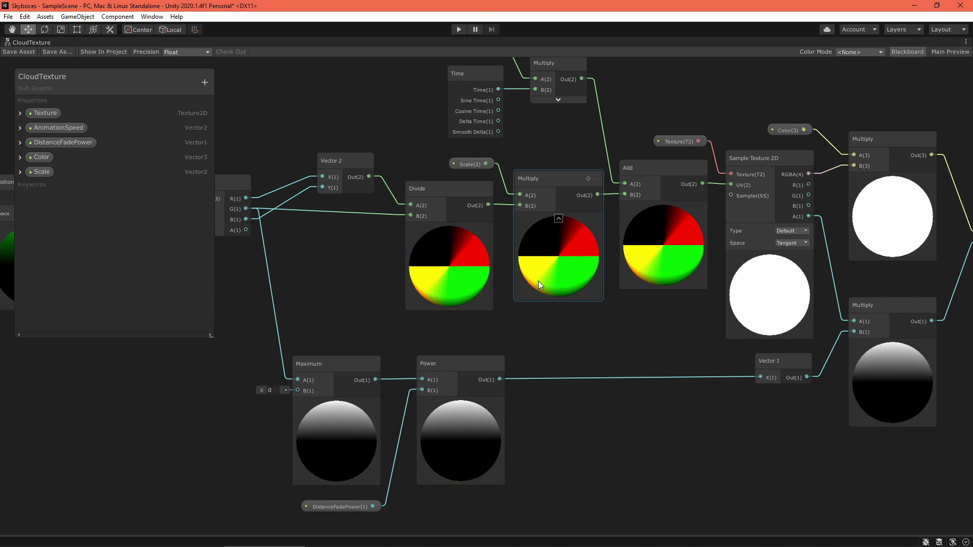
Pan the CloudTexture graph from Time and AnimationSpeed through Sample Texture 2D to Out_Vector4
{"action": "middle_click_drag", "start_coordinate": [571, 277], "coordinate": [453, 276]}
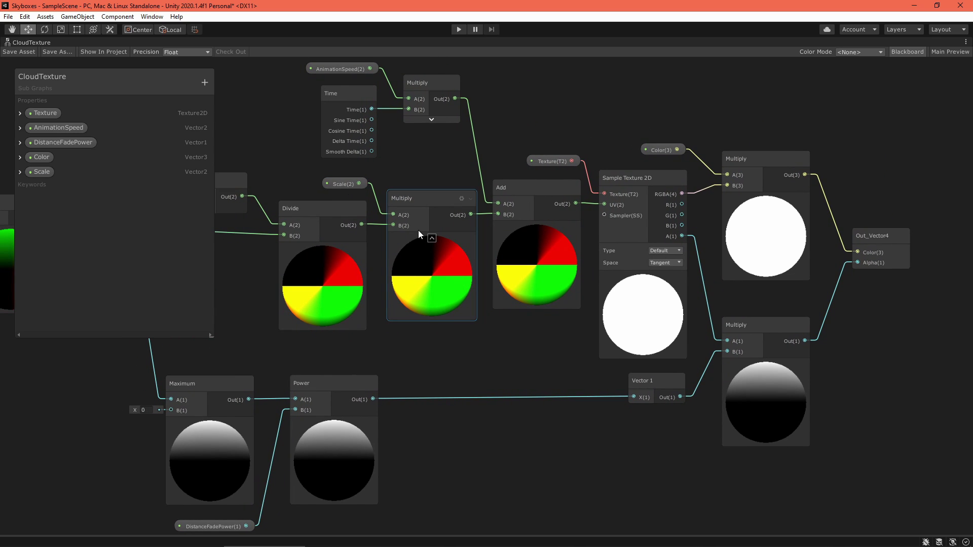
{"action": "middle_click_drag", "start_coordinate": [418, 230], "coordinate": [370, 314]}
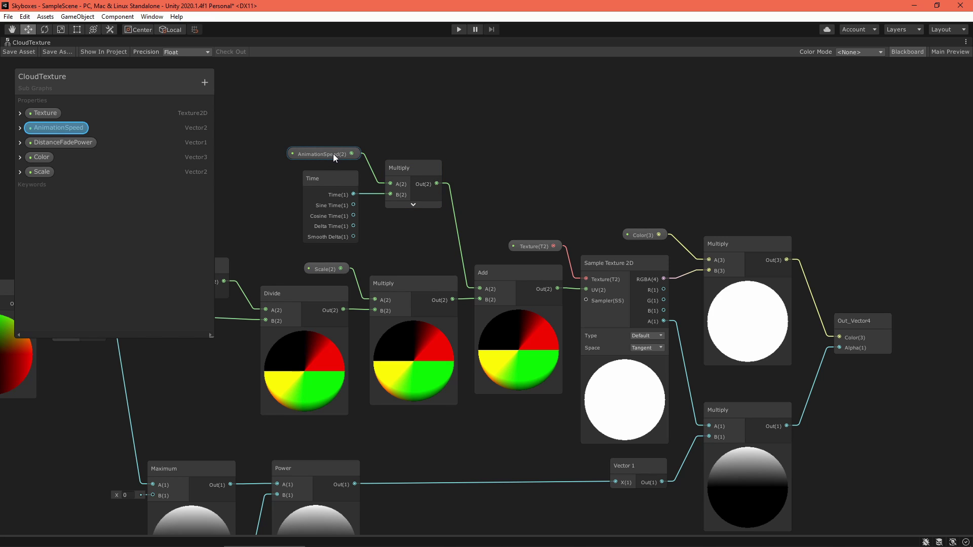
{"action": "middle_click_drag", "start_coordinate": [508, 189], "coordinate": [382, 144]}
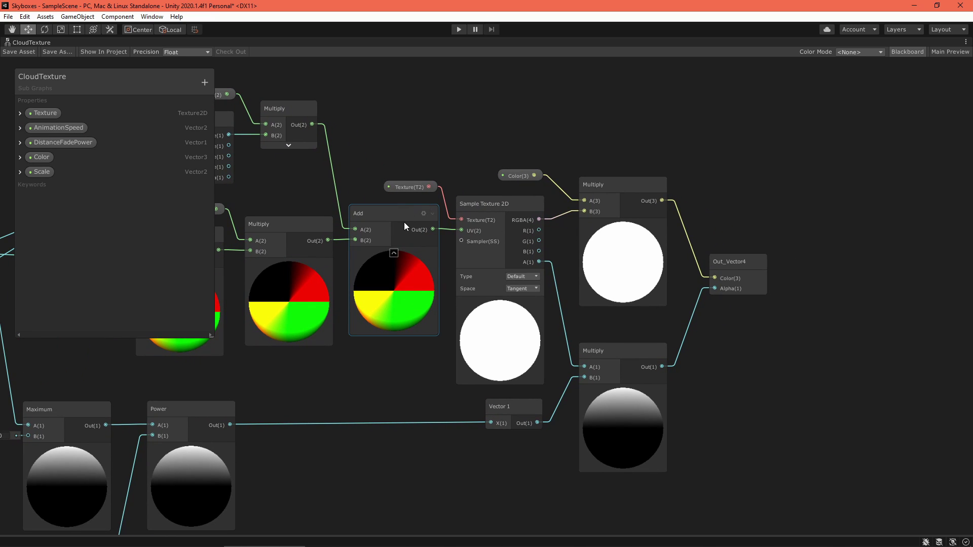
{"action": "middle_click_drag", "start_coordinate": [472, 164], "coordinate": [397, 144]}
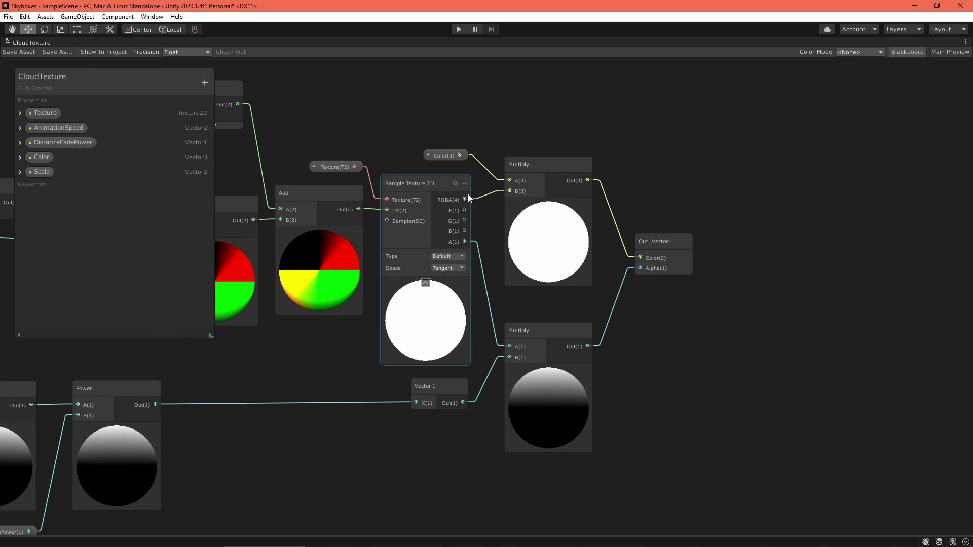
{"action": "middle_click_drag", "start_coordinate": [655, 150], "coordinate": [579, 144]}
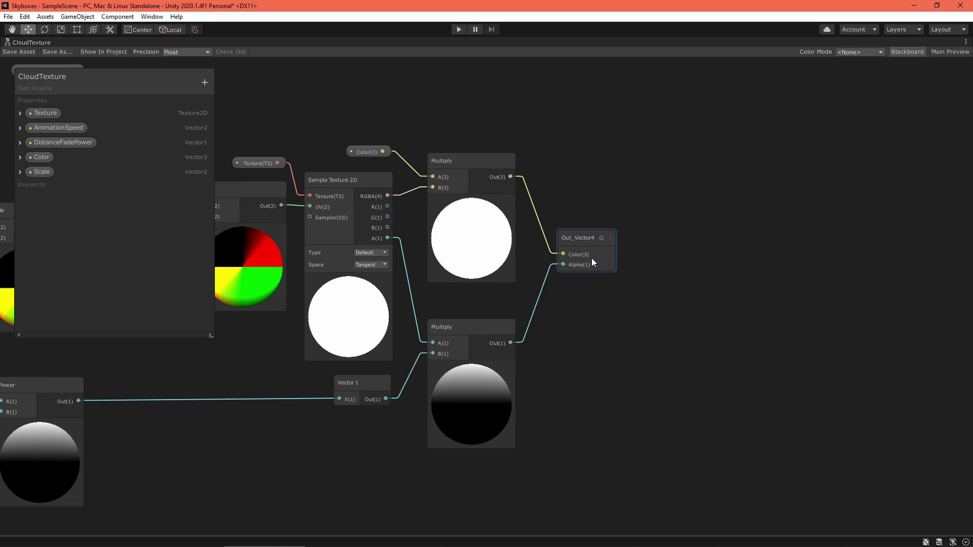
Pan across the Divide, Split, Maximum and Power nodes to the final Multiply nodes
{"action": "middle_click_drag", "start_coordinate": [304, 438], "coordinate": [674, 339]}
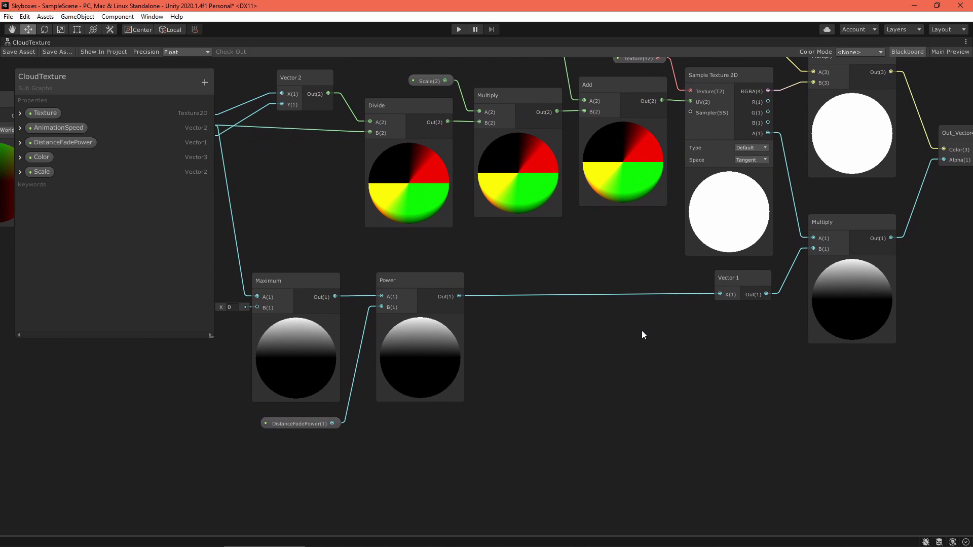
{"action": "middle_click_drag", "start_coordinate": [574, 359], "coordinate": [363, 398]}
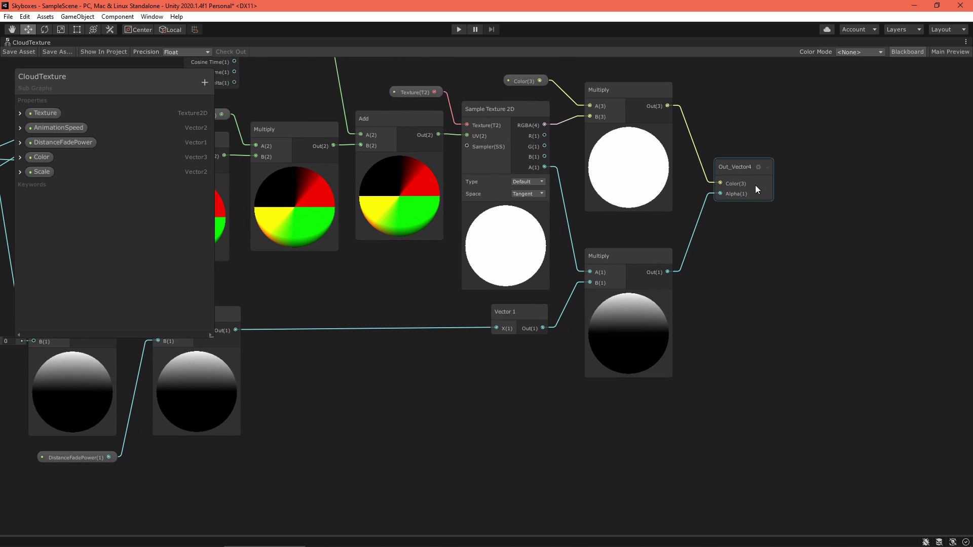
{"action": "middle_click_drag", "start_coordinate": [452, 382], "coordinate": [700, 365]}
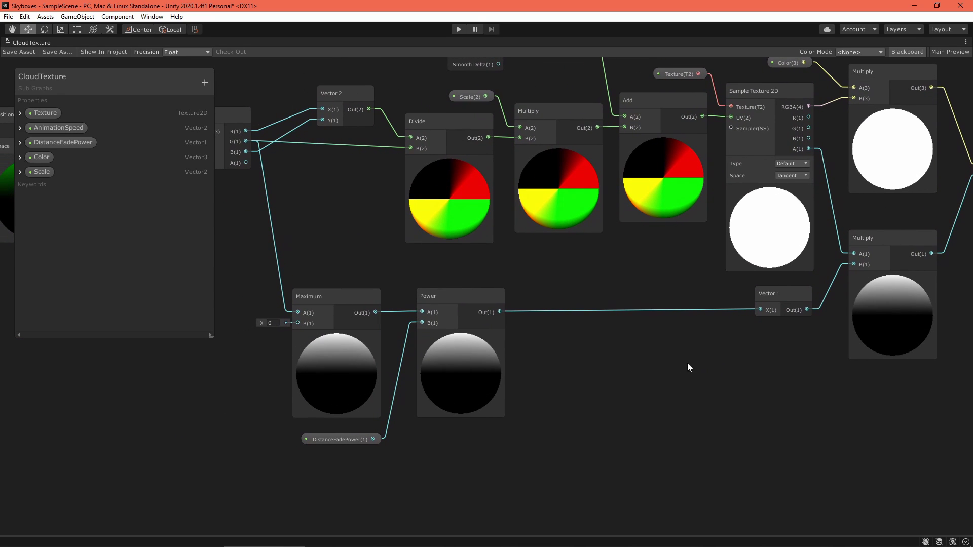
{"action": "middle_click_drag", "start_coordinate": [537, 348], "coordinate": [583, 335]}
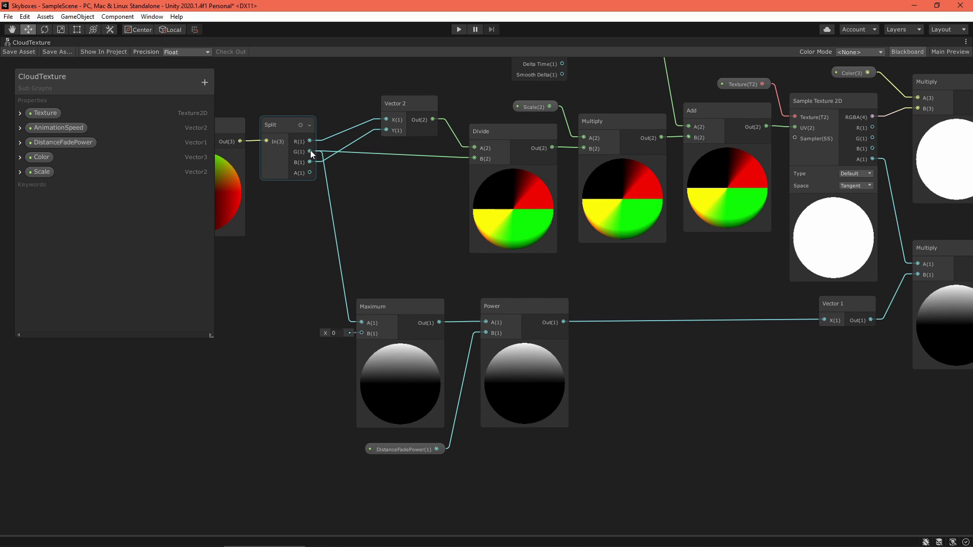
{"action": "middle_click_drag", "start_coordinate": [396, 306], "coordinate": [343, 264]}
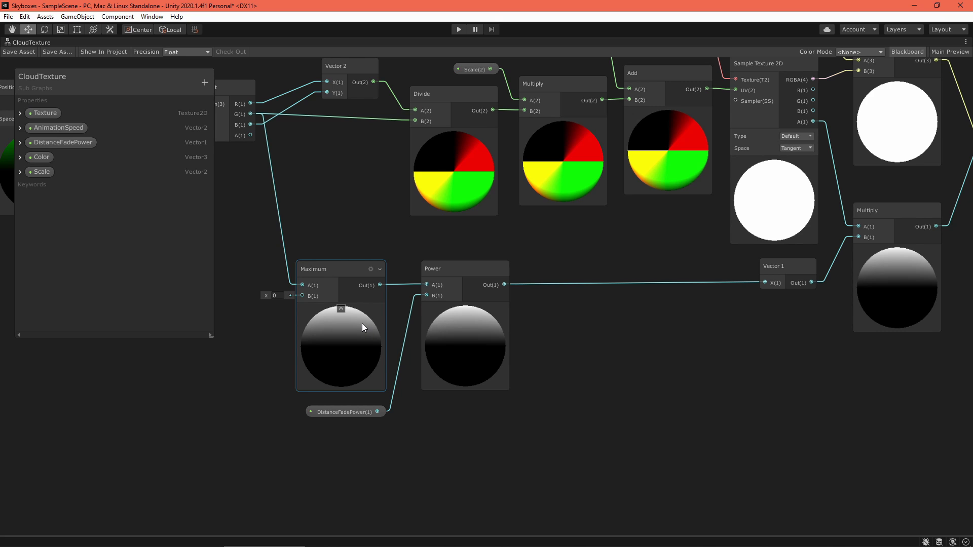
{"action": "middle_click_drag", "start_coordinate": [362, 324], "coordinate": [338, 327]}
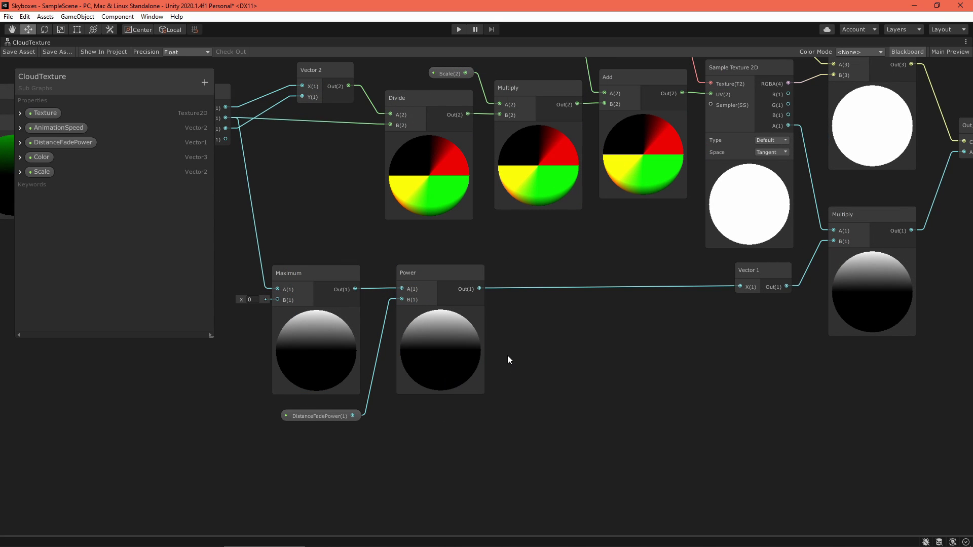
{"action": "middle_click_drag", "start_coordinate": [710, 372], "coordinate": [582, 373]}
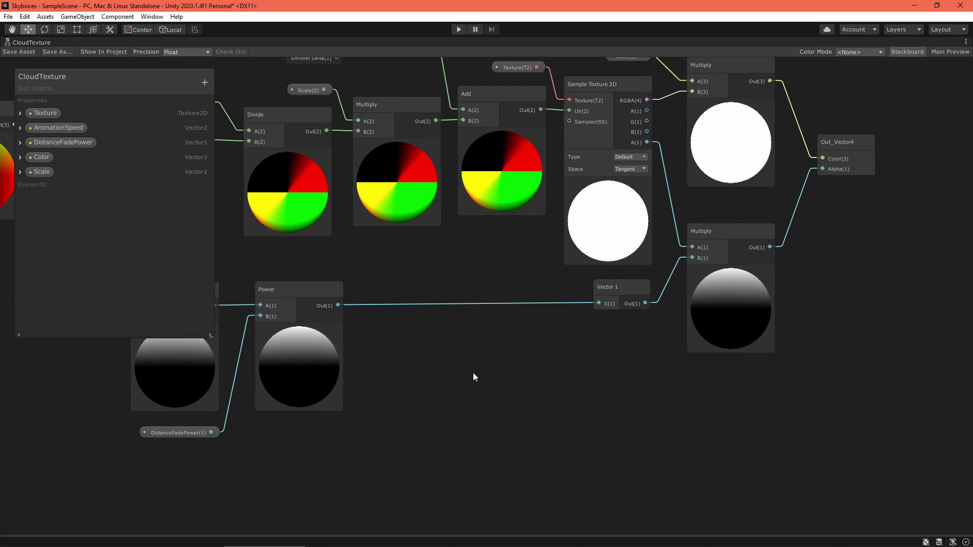
{"action": "middle_click_drag", "start_coordinate": [642, 355], "coordinate": [454, 393]}
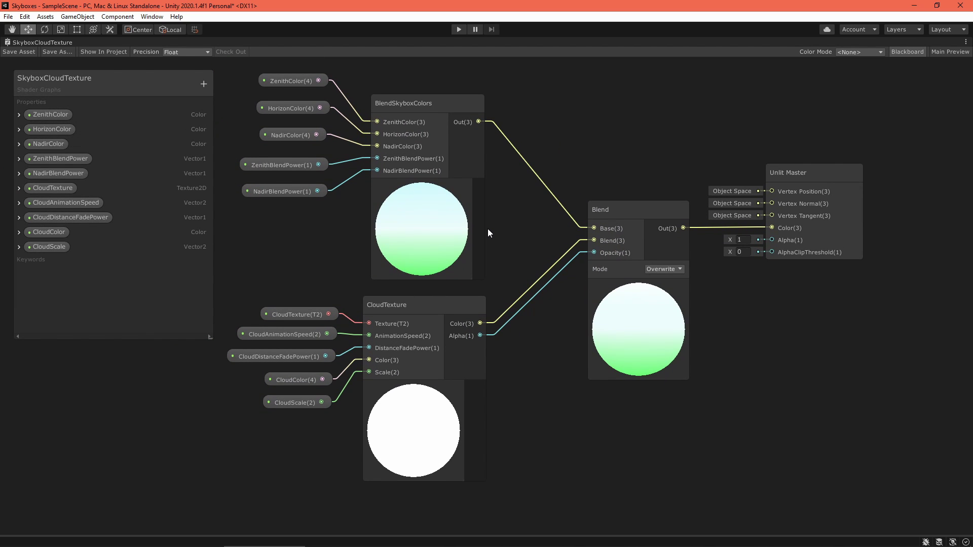
Select the CloudTexture sub graph node in the SkyboxCloudTexture graph
{"action": "middle_click_drag", "start_coordinate": [473, 198], "coordinate": [472, 203]}
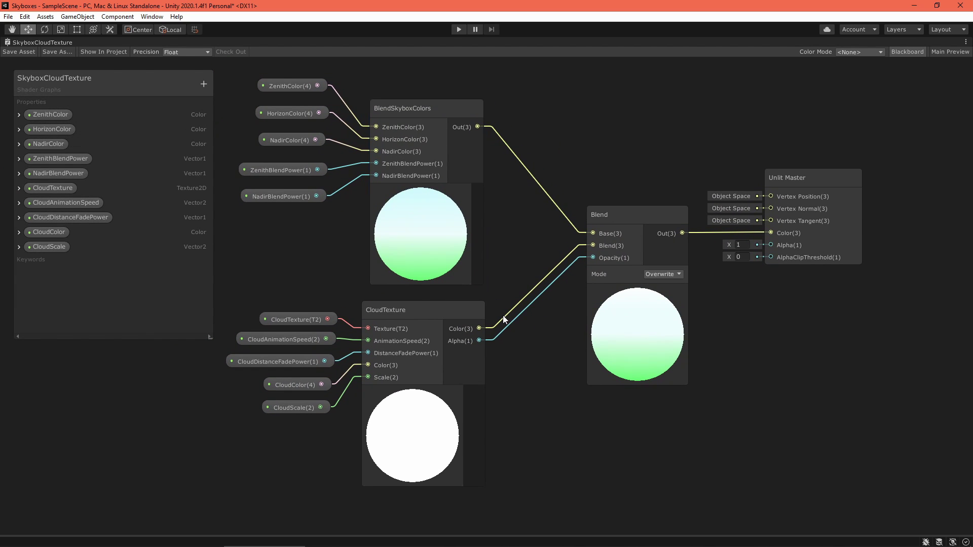
{"action": "left_click", "coordinate": [412, 302]}
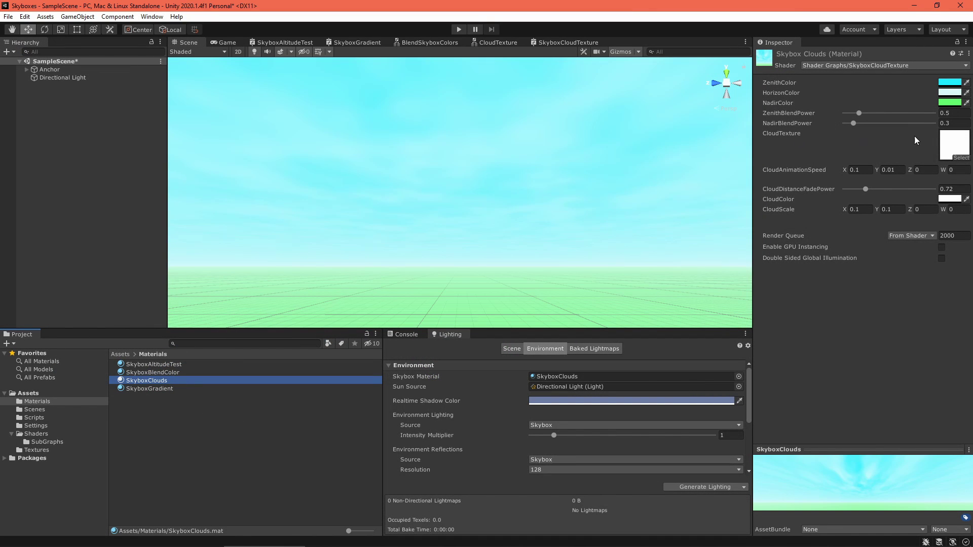
Check the HorizonColor and CloudColor pickers, then raise ZenithBlendPower to about 2.15
{"action": "left_click", "coordinate": [949, 92]}
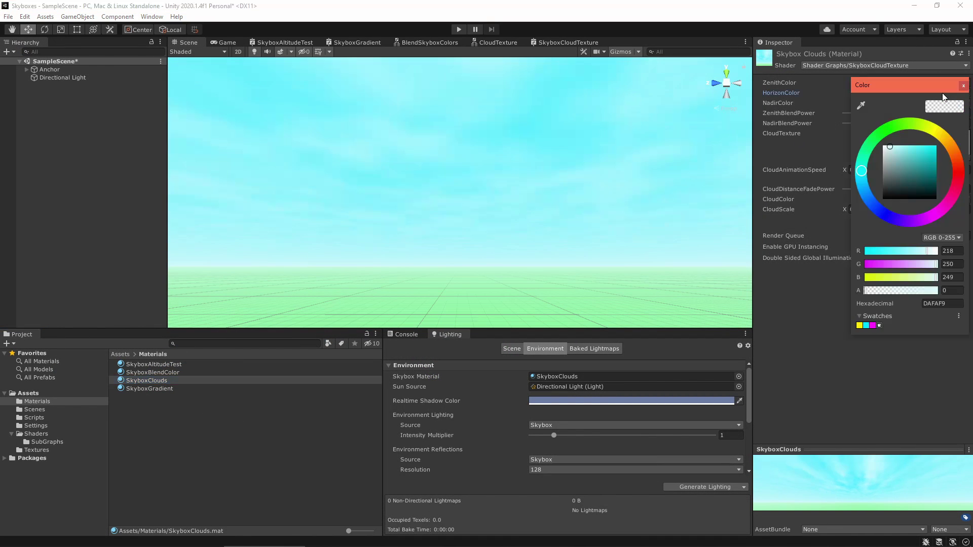
{"action": "left_click", "coordinate": [954, 144]}
{"action": "left_click", "coordinate": [954, 145]}
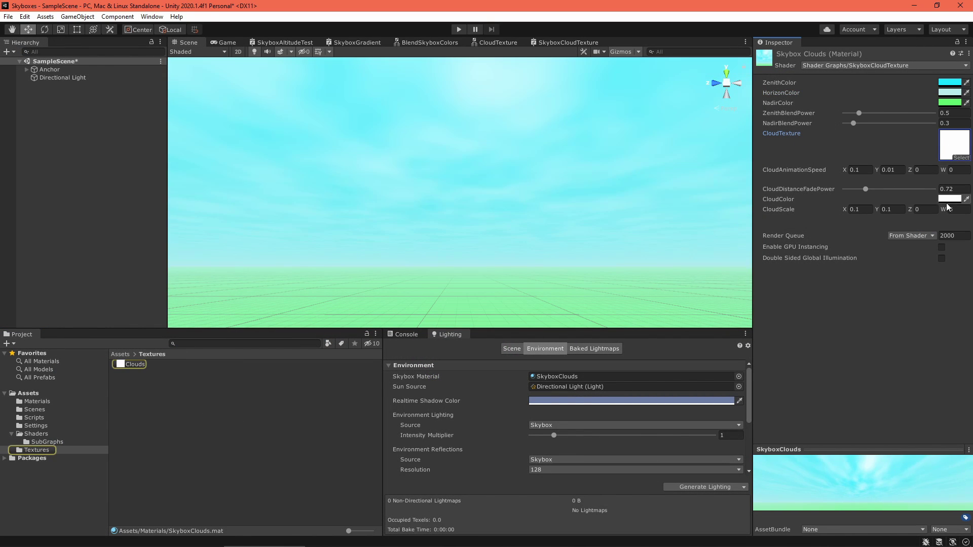
{"action": "left_click", "coordinate": [949, 198]}
{"action": "left_click_drag", "start_coordinate": [910, 247], "coordinate": [865, 248]}
{"action": "left_click", "coordinate": [856, 189]}
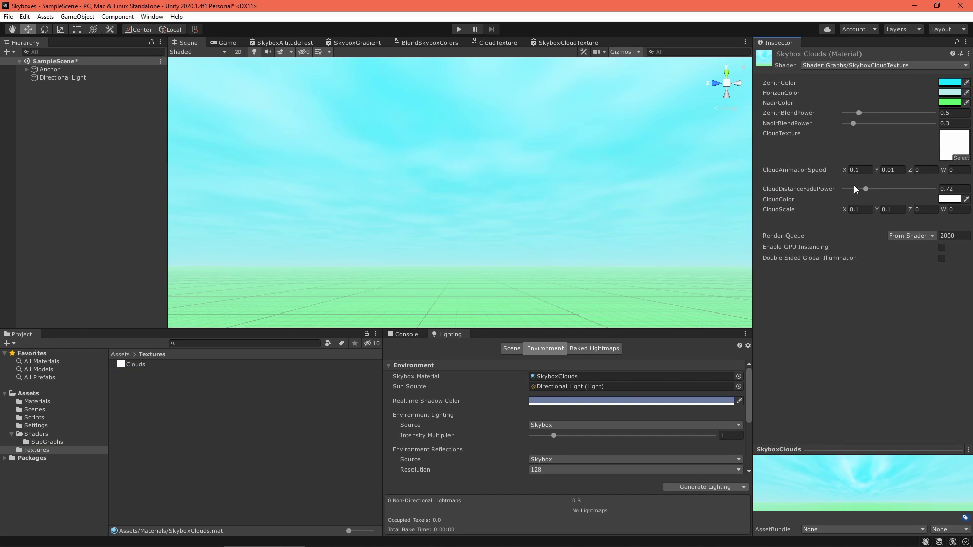
{"action": "left_click", "coordinate": [858, 113]}
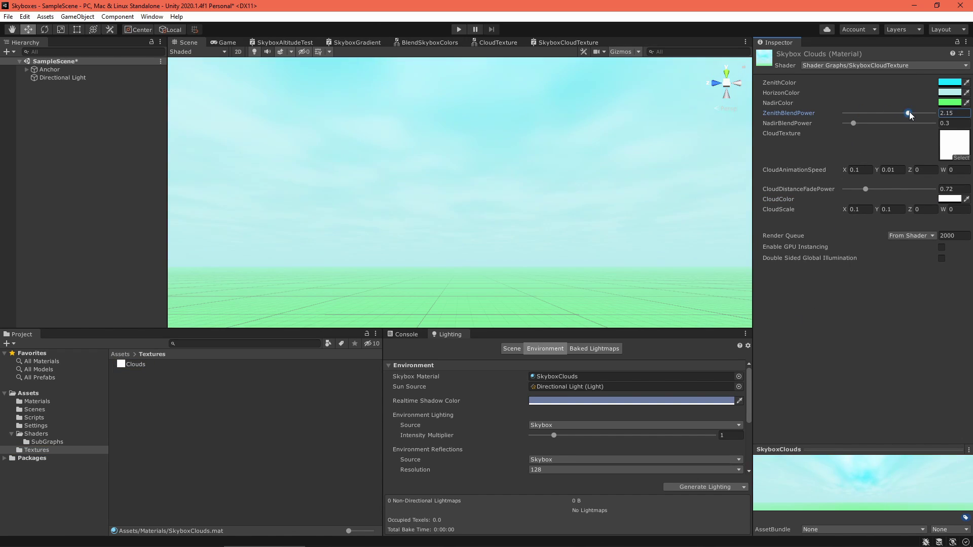
{"action": "mouse_move", "coordinate": [860, 192]}
{"action": "left_mouse_down"}
{"action": "mouse_move", "coordinate": [912, 185]}
{"action": "mouse_move", "coordinate": [797, 184]}
{"action": "mouse_move", "coordinate": [861, 189]}
{"action": "left_mouse_up"}
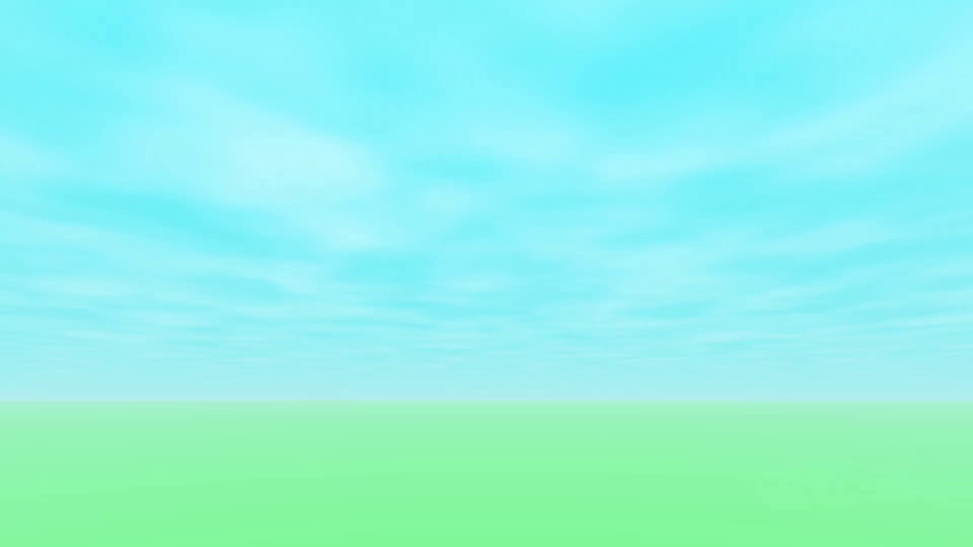